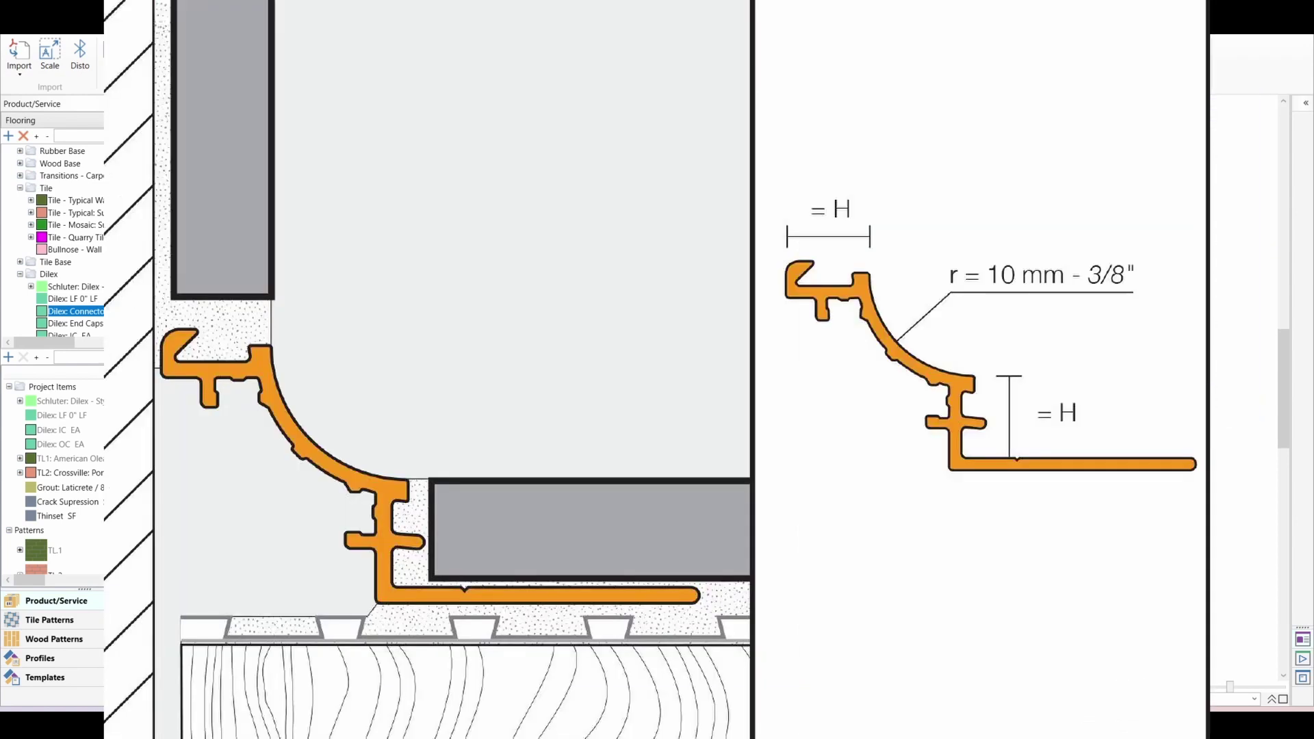
# Examine the TR2 trim in the finish schedule, in the toilet rooms' finish tag on the plan, and in the toilet elevations
pyautogui.scroll(4, 592, 366)
pyautogui.moveTo(619, 344); pyautogui.dragTo(528, 366, button='middle')
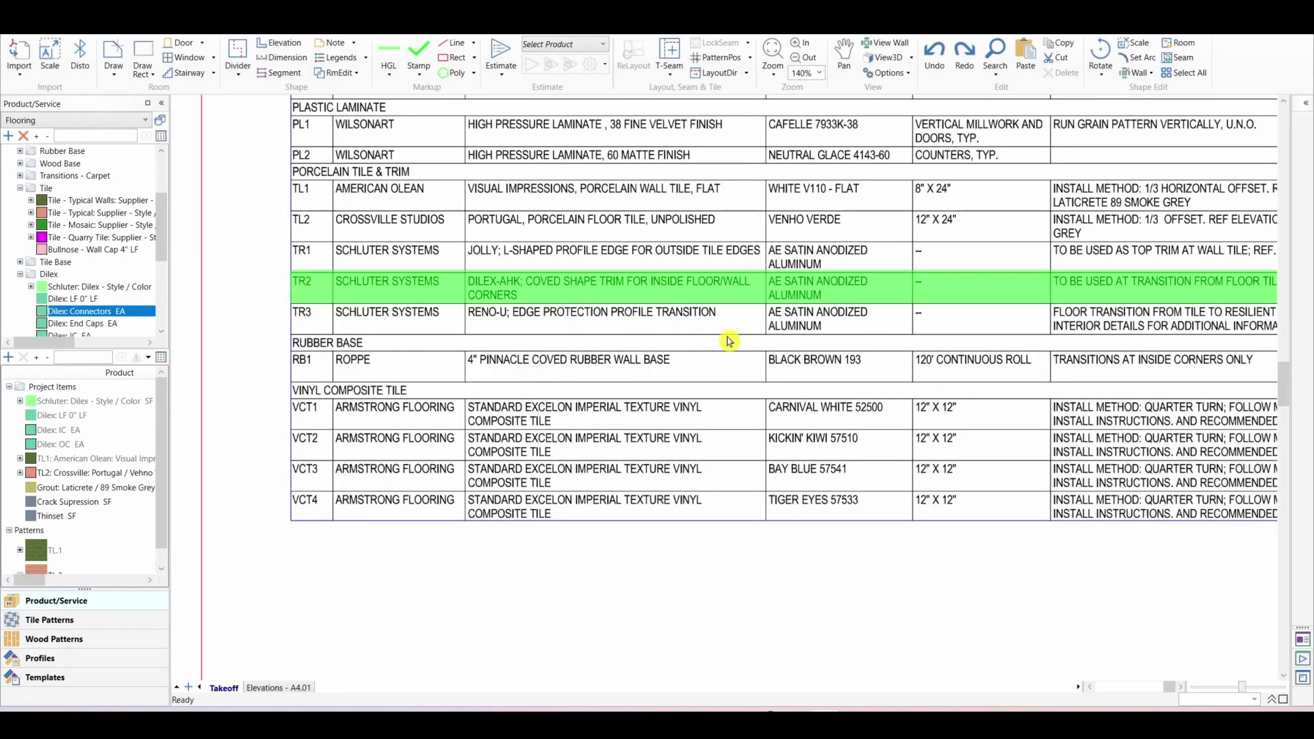
pyautogui.scroll(-5, 777, 388)
pyautogui.moveTo(438, 423); pyautogui.dragTo(628, 352, button='middle')
pyautogui.scroll(4, 570, 373)
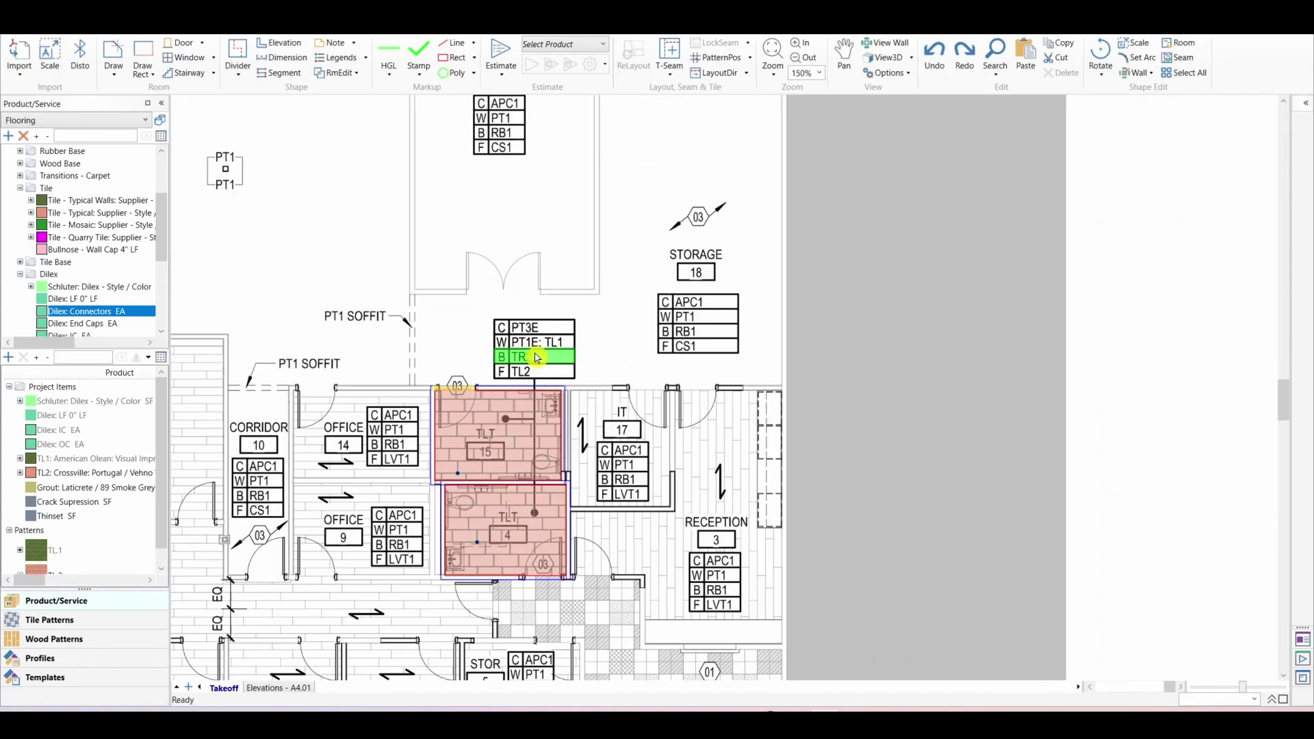
pyautogui.click(302, 689)
pyautogui.scroll(2, 536, 457)
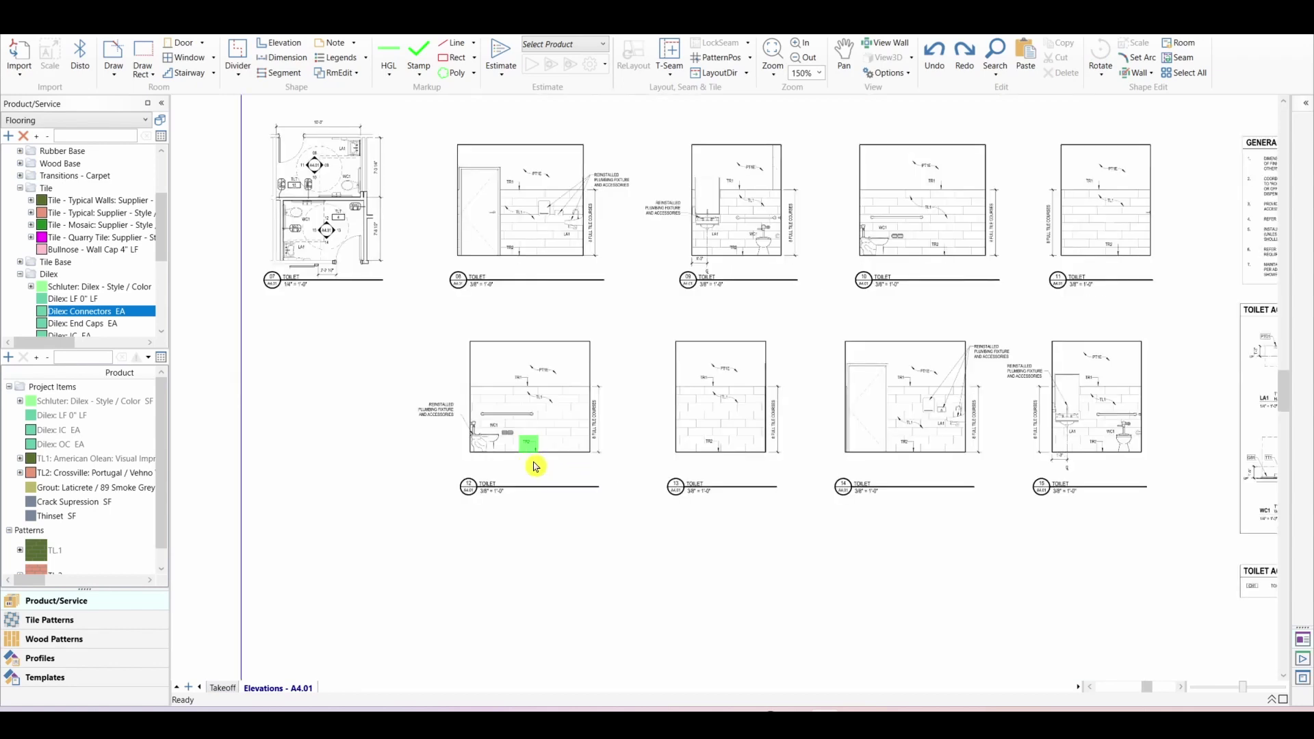
pyautogui.scroll(3, 535, 466)
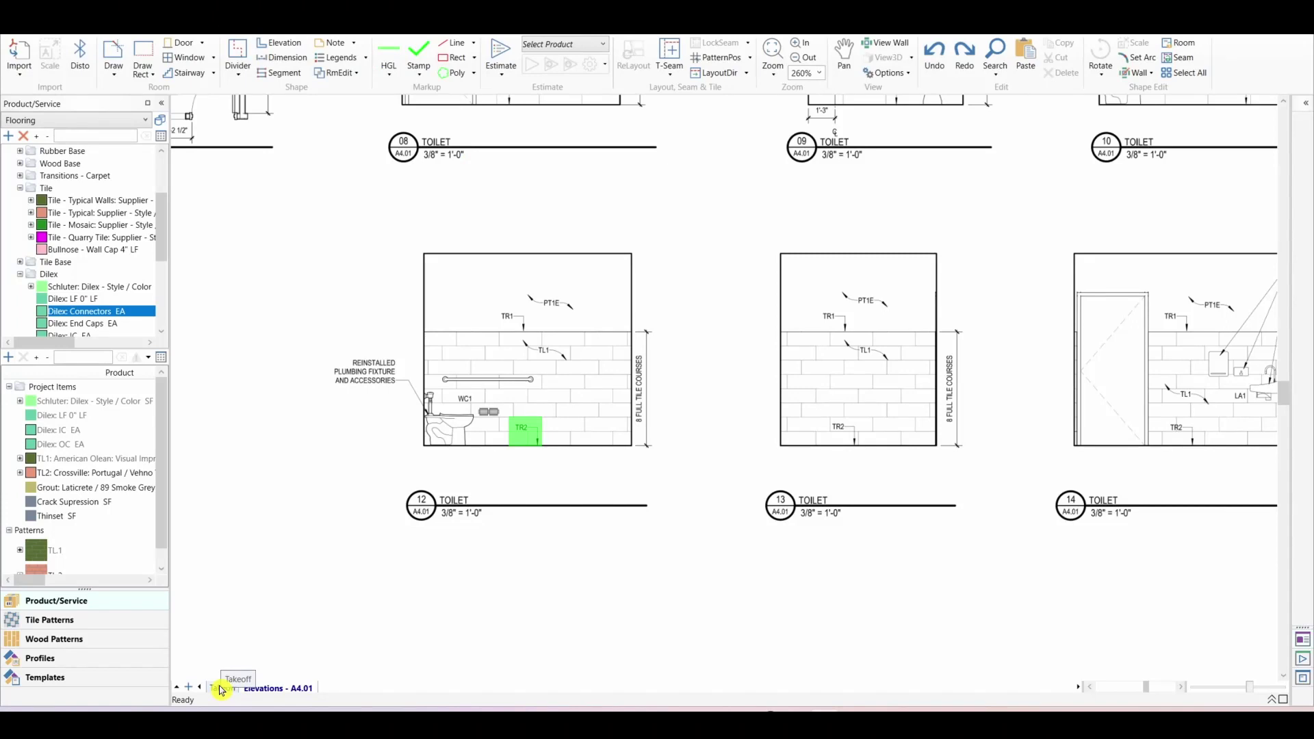
# Read the full TR2 row of the finish schedule on the Takeoff page and locate the toilet rooms on the plan
pyautogui.click(221, 688)
pyautogui.scroll(3, 769, 367)
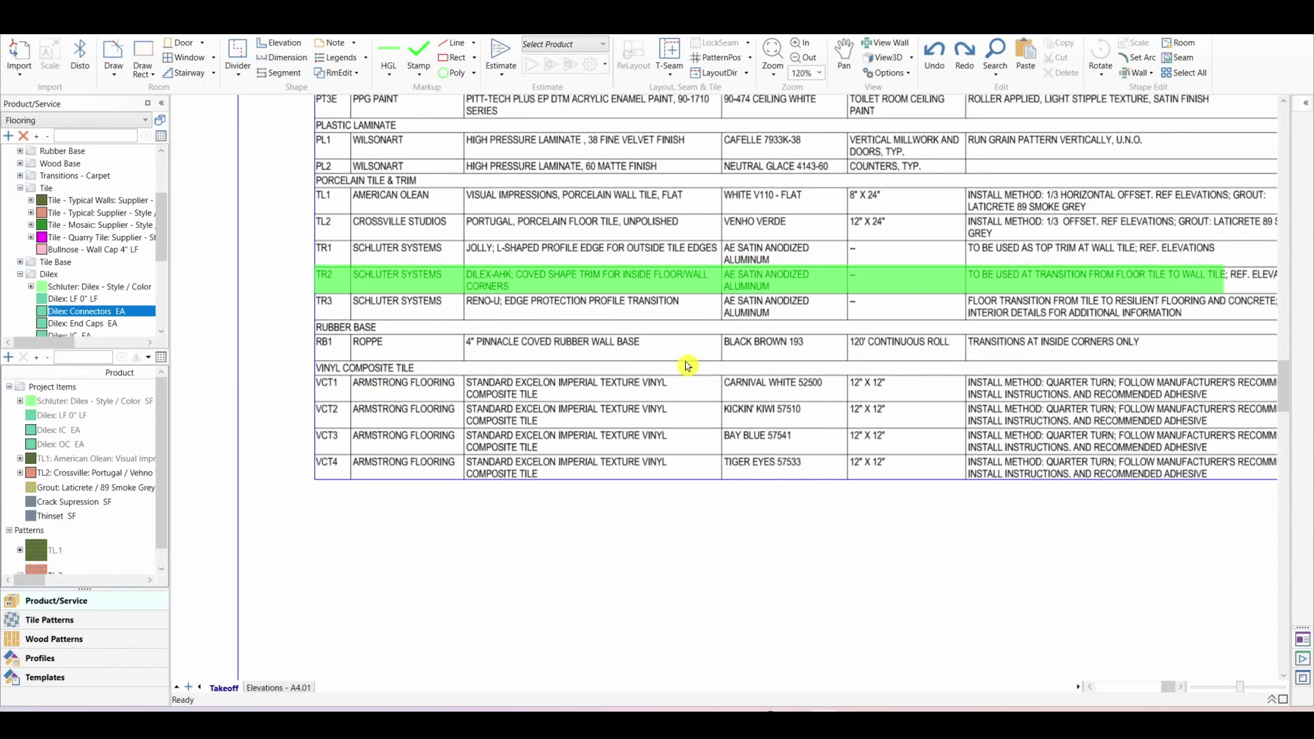
pyautogui.moveTo(1137, 284); pyautogui.dragTo(866, 301, button='middle')
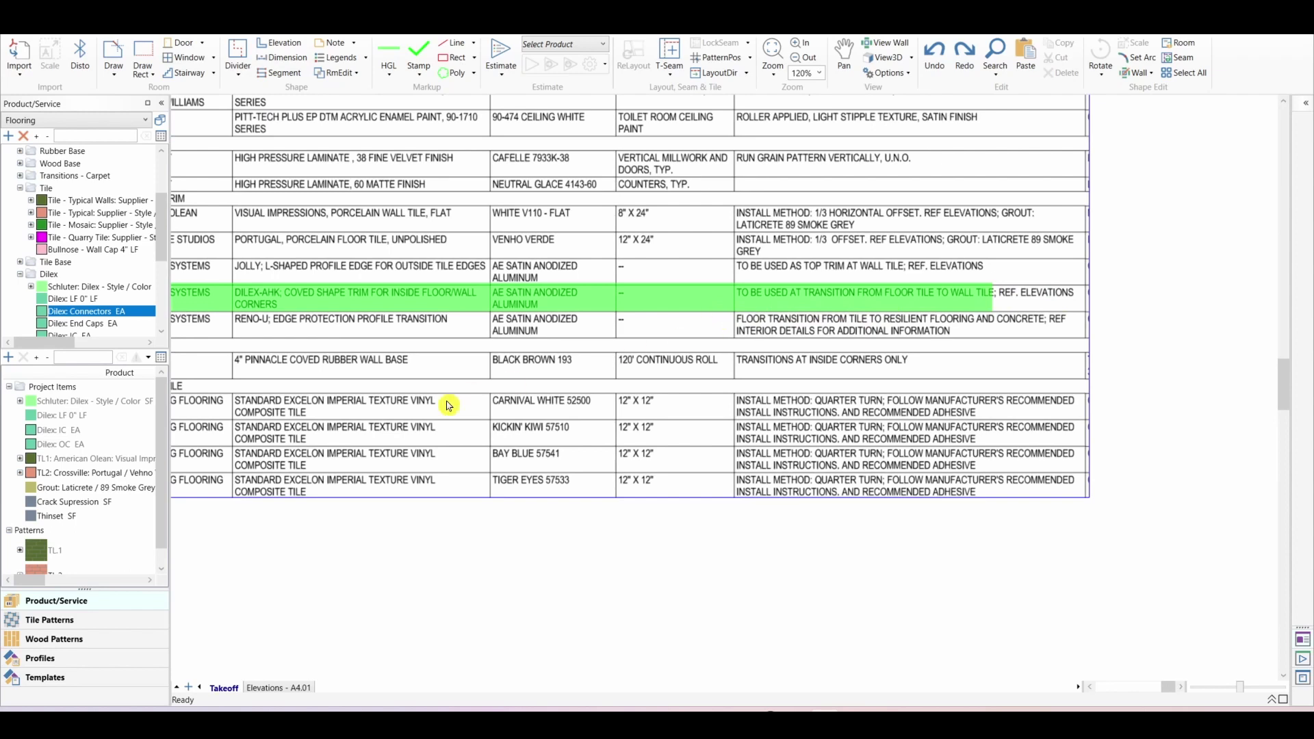
pyautogui.moveTo(446, 405); pyautogui.dragTo(691, 378, button='middle')
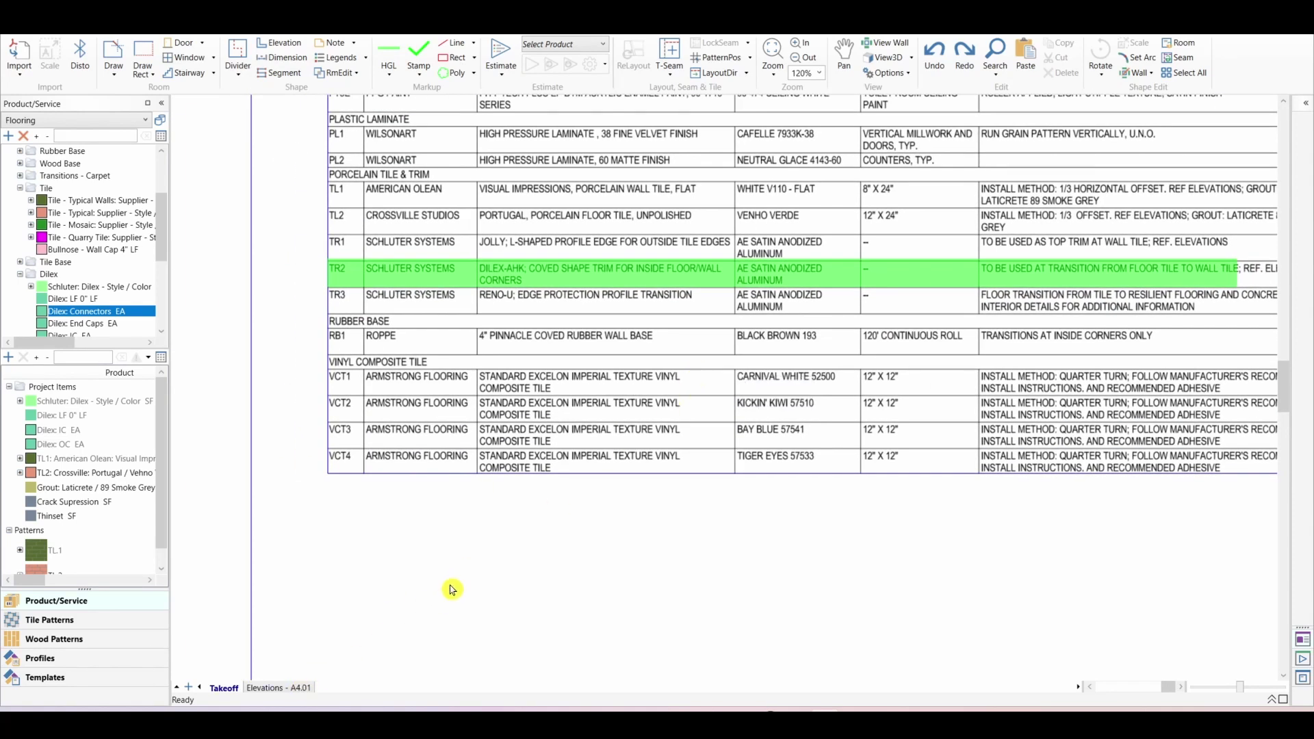
pyautogui.scroll(-1, 454, 590)
pyautogui.moveTo(455, 589); pyautogui.dragTo(928, 526, button='middle')
pyautogui.scroll(-1, 927, 525)
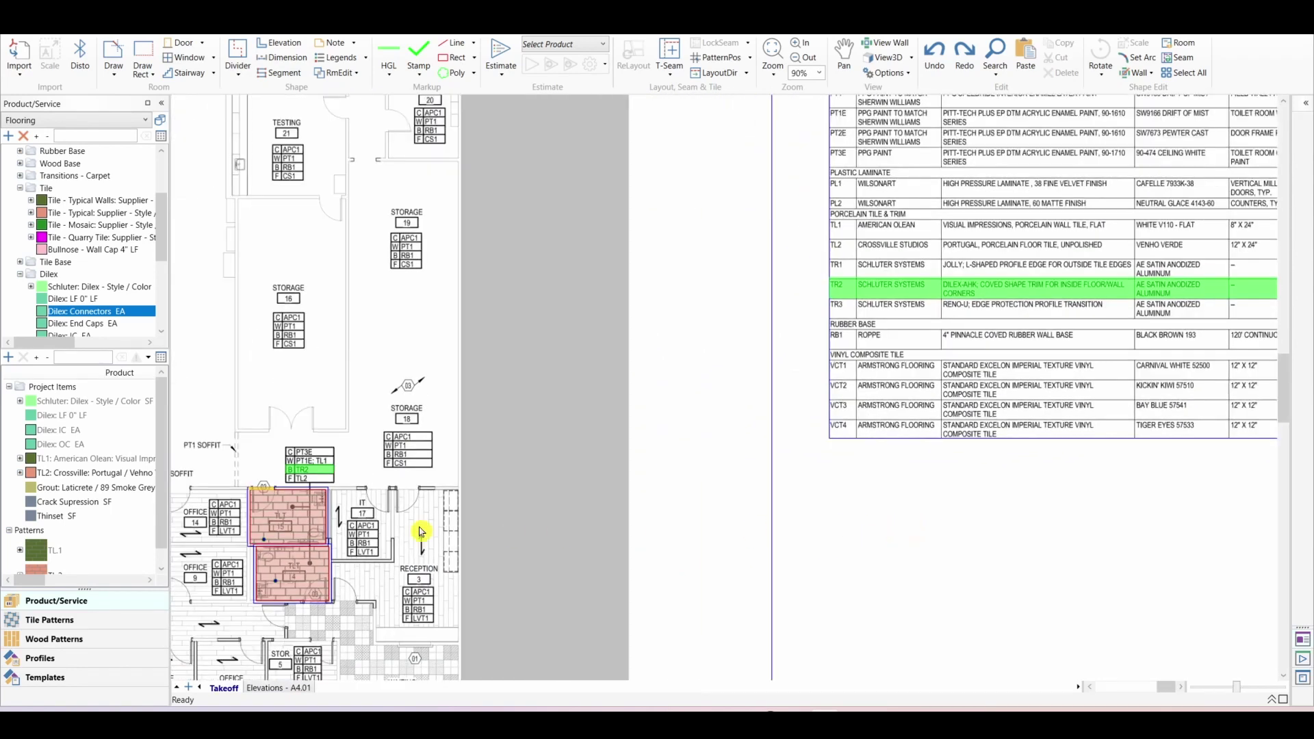
pyautogui.scroll(-1, 625, 396)
pyautogui.moveTo(625, 396); pyautogui.dragTo(595, 329, button='middle')
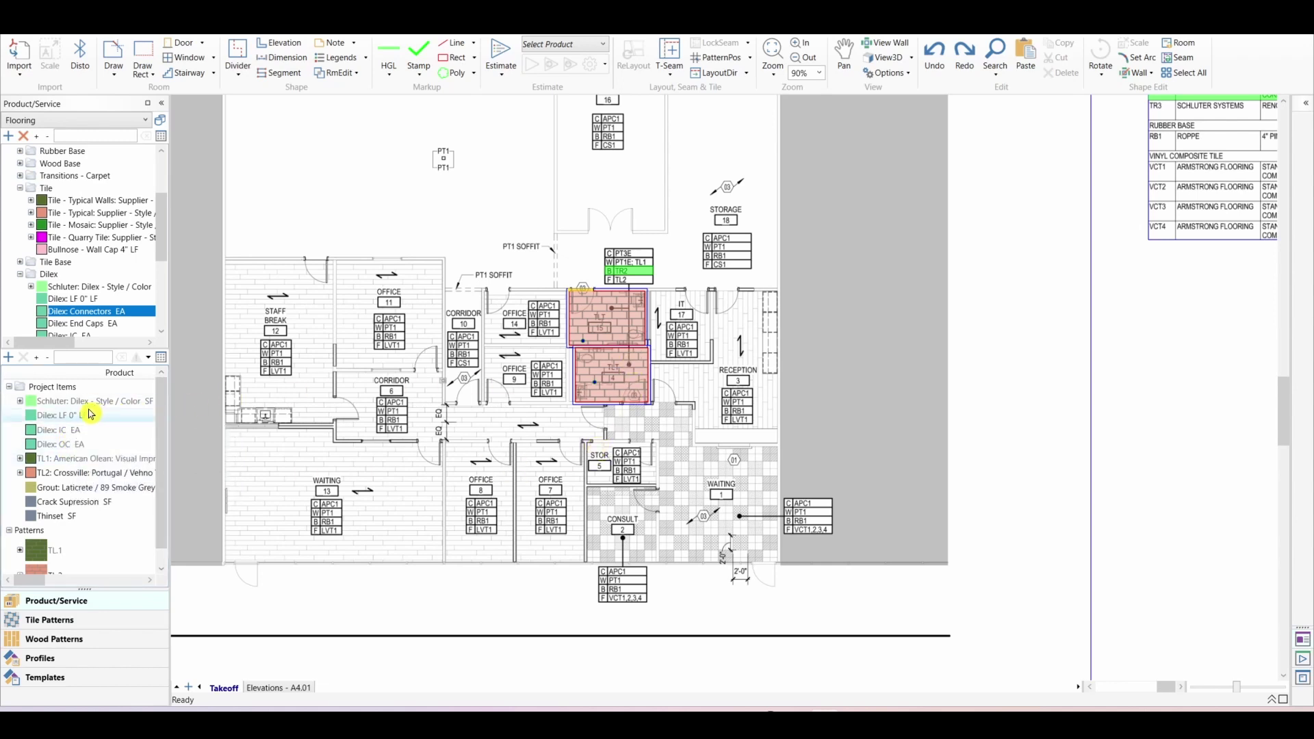
# Assign the Schluter: Dilex - Style / Color product to toilet rooms TLT 15 and TLT 4
pyautogui.click(70, 404)
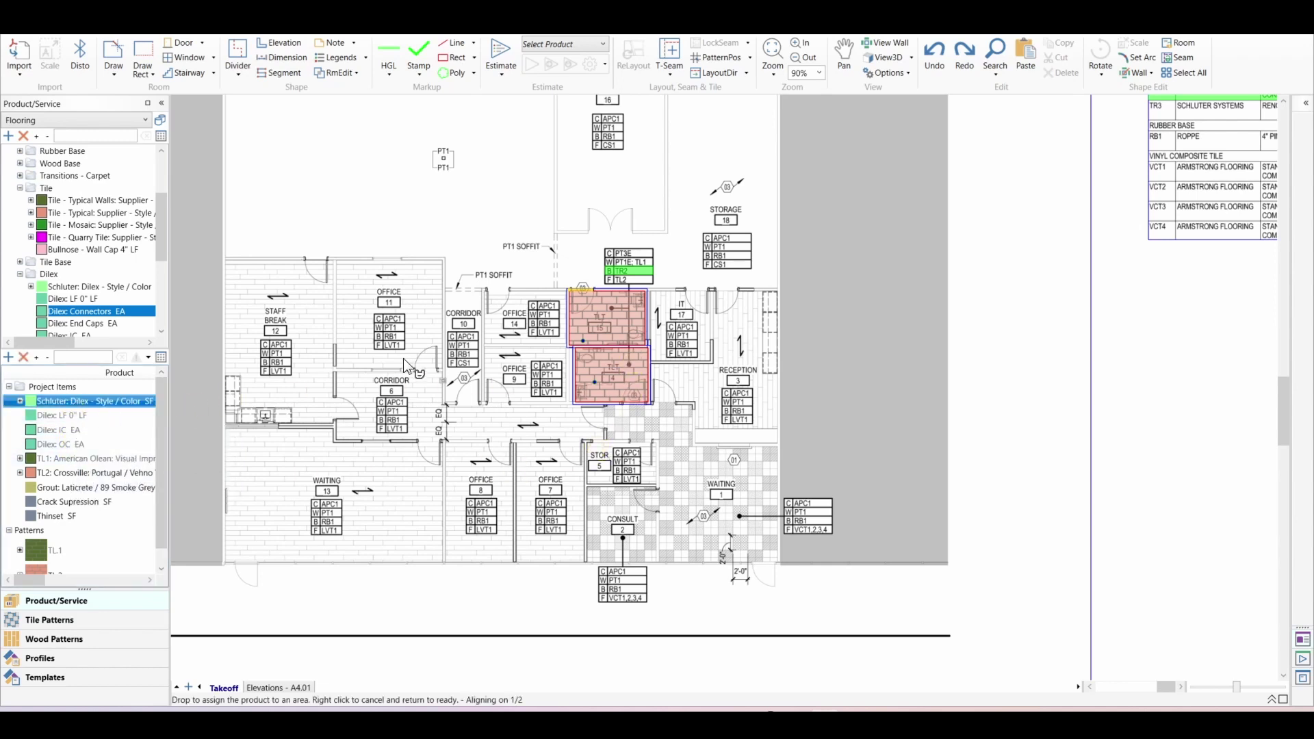
pyautogui.click(603, 326)
pyautogui.click(613, 381)
pyautogui.rightClick(613, 381)
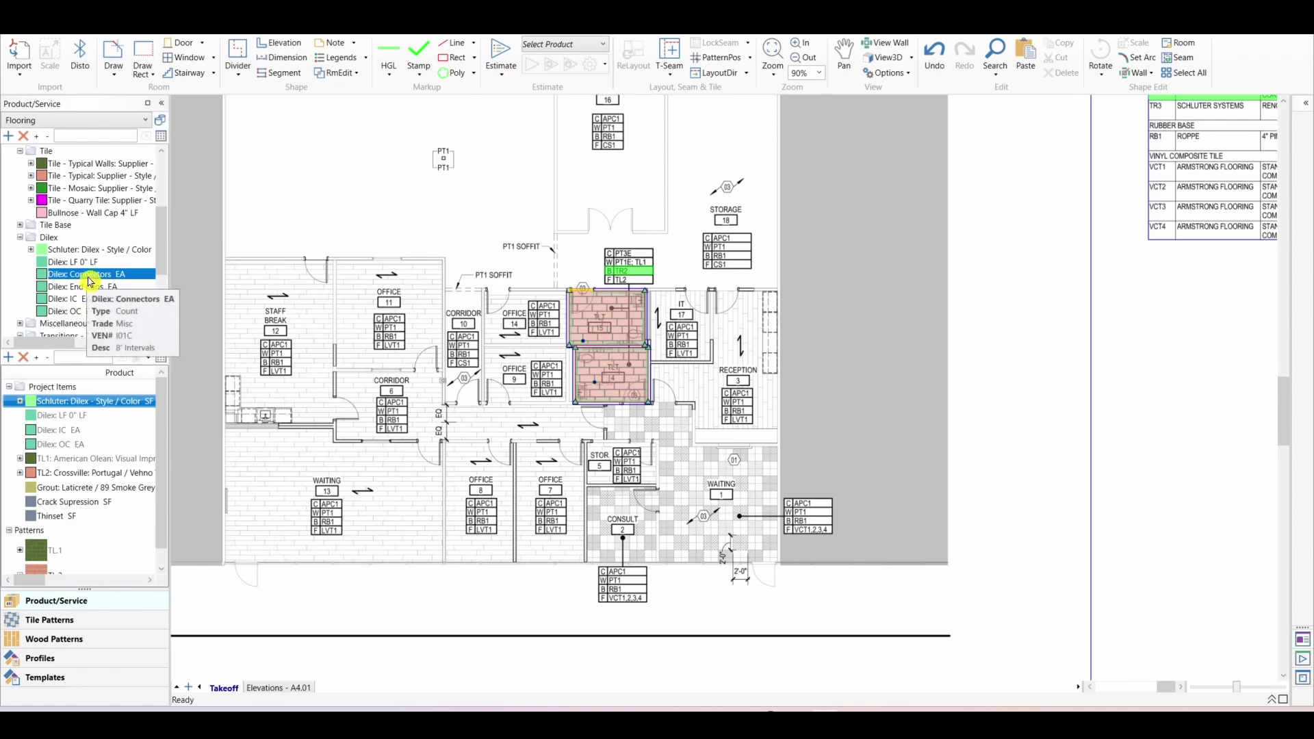
# Add the Dilex: Connectors and Dilex: End Caps products to the project items list
pyautogui.rightClick(92, 277)
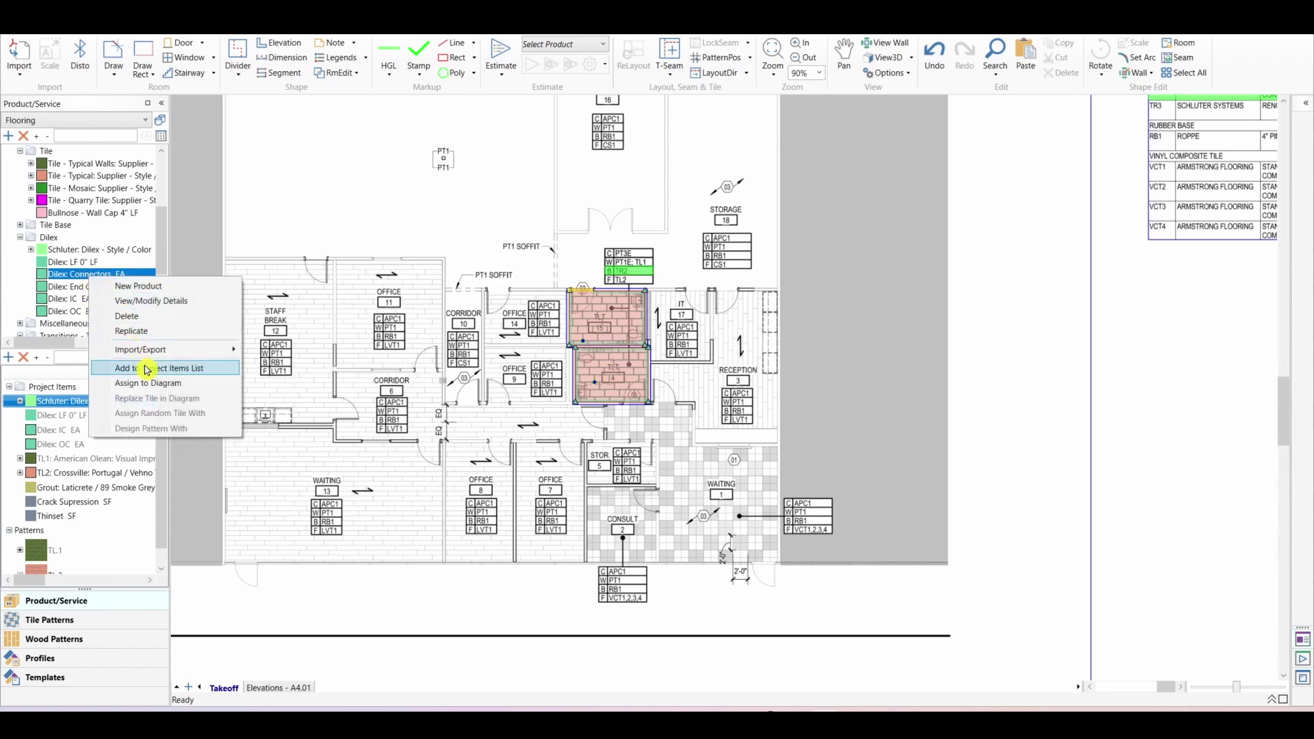
pyautogui.click(149, 370)
pyautogui.rightClick(88, 287)
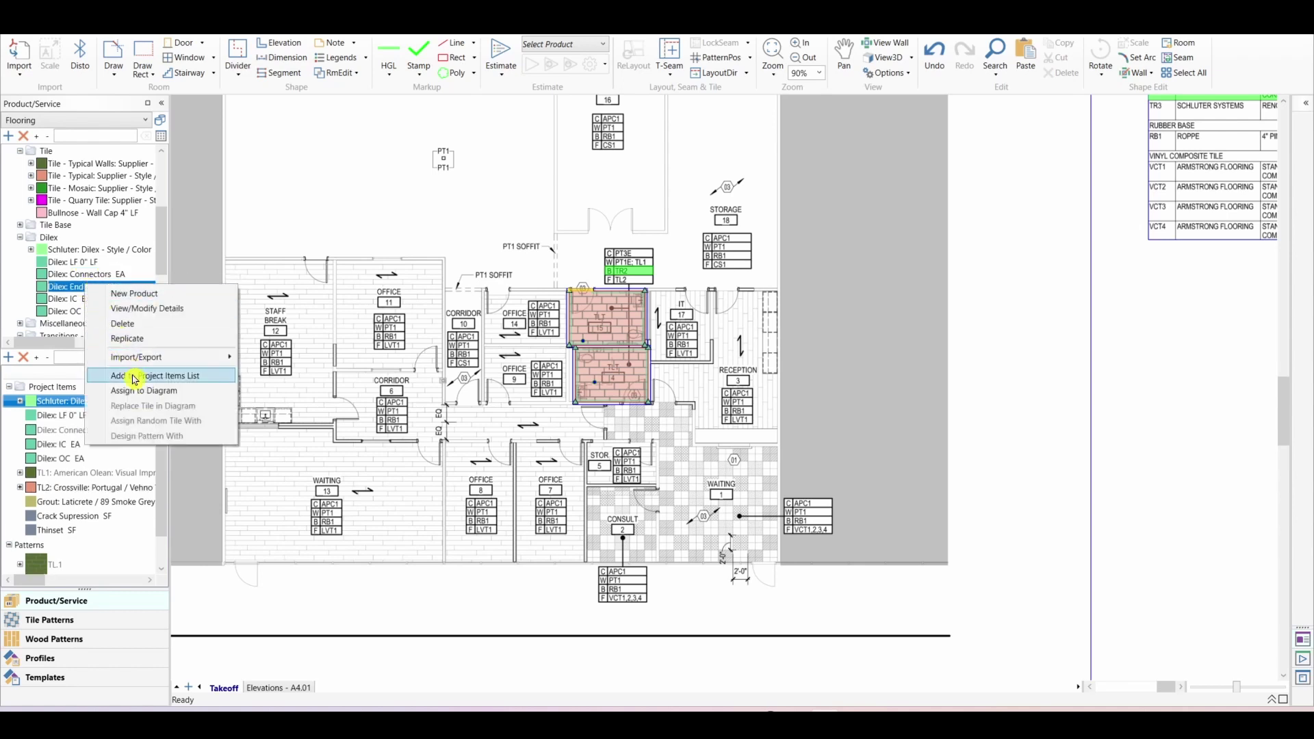
pyautogui.click(148, 370)
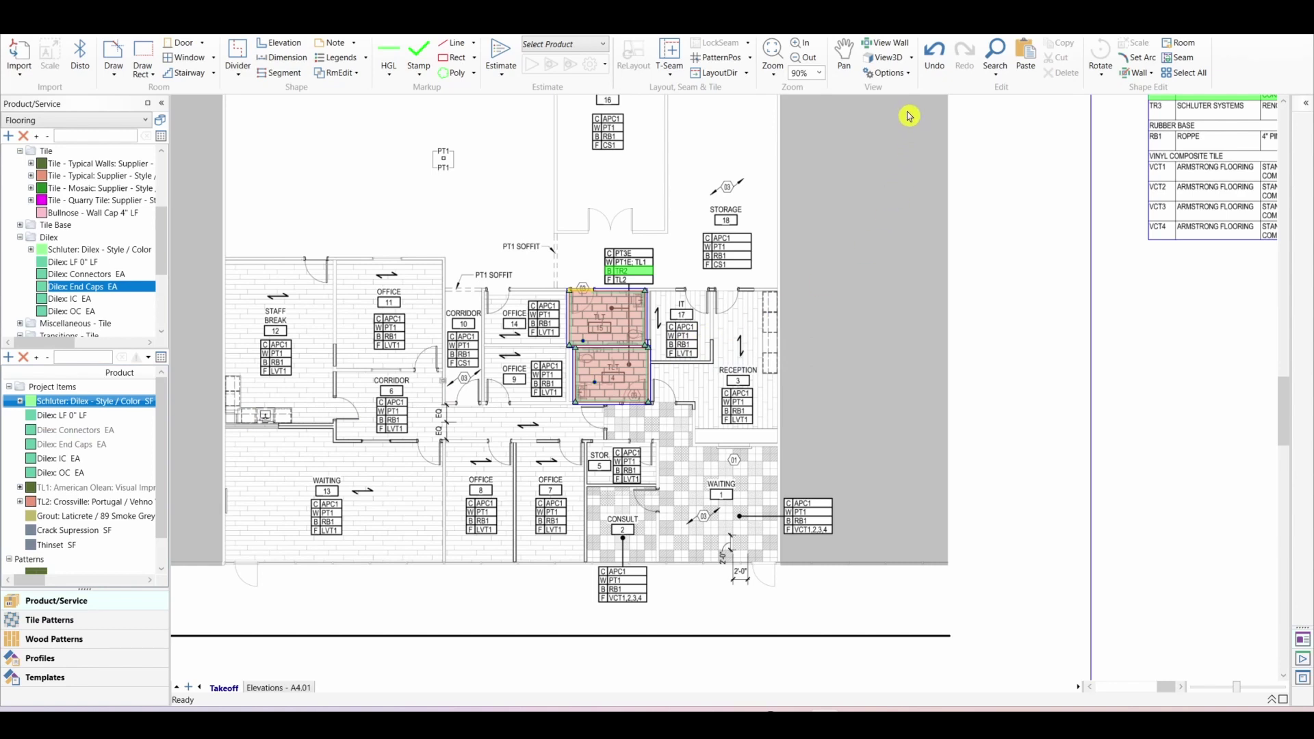
# Turn on the dimension labels for the rooms on the takeoff plan
pyautogui.scroll(3, 614, 325)
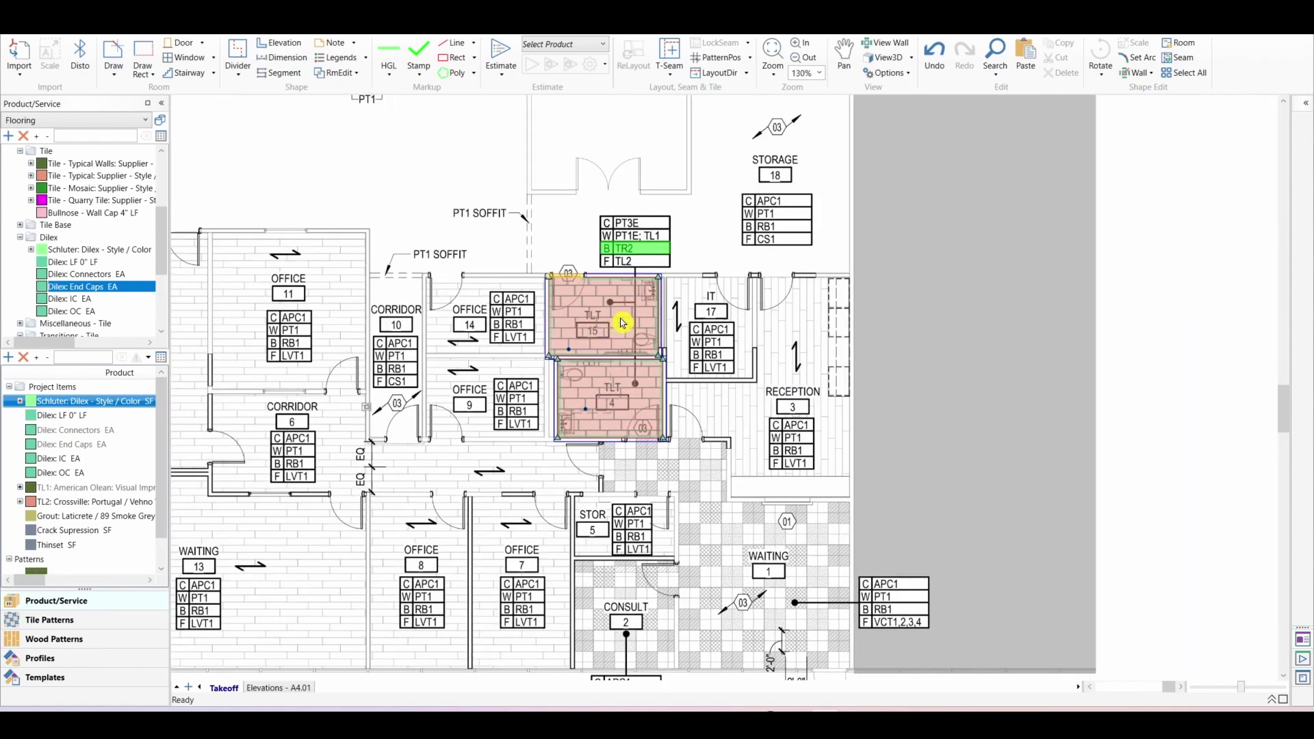
pyautogui.click(913, 79)
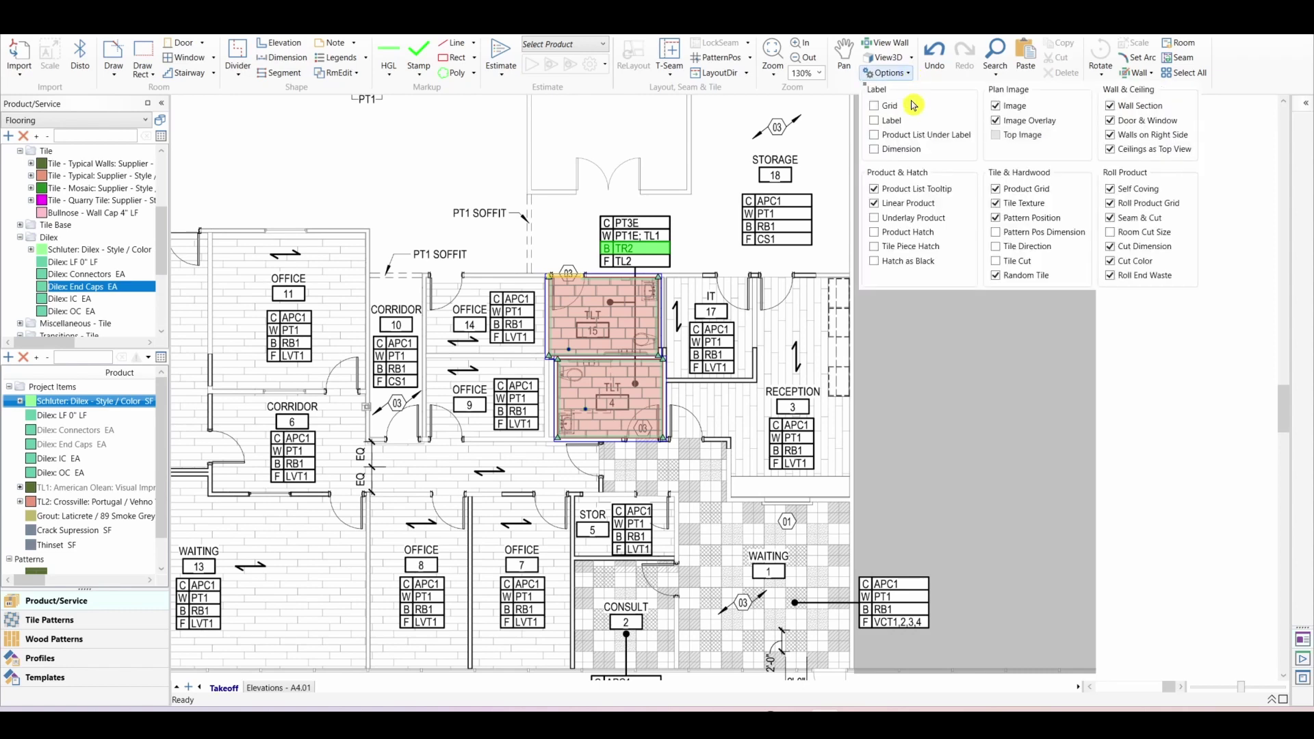
pyautogui.click(876, 150)
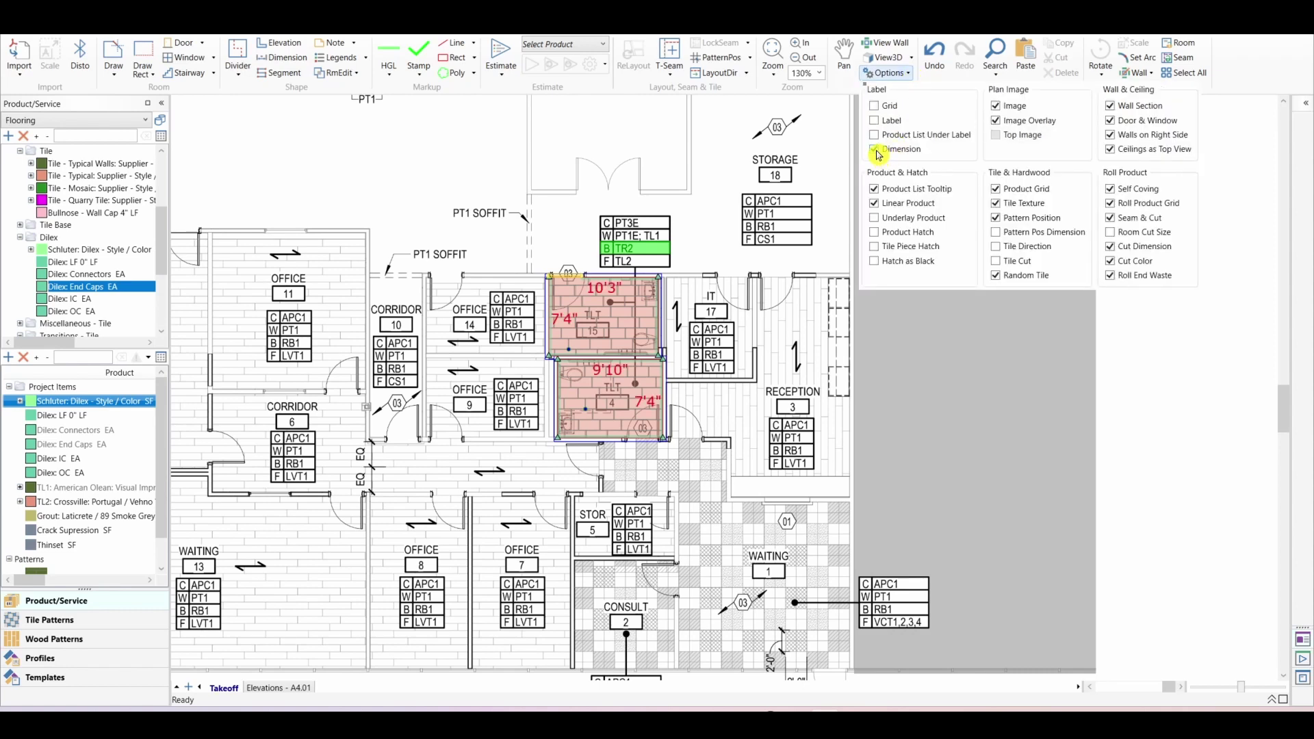
pyautogui.click(777, 295)
pyautogui.scroll(3, 665, 352)
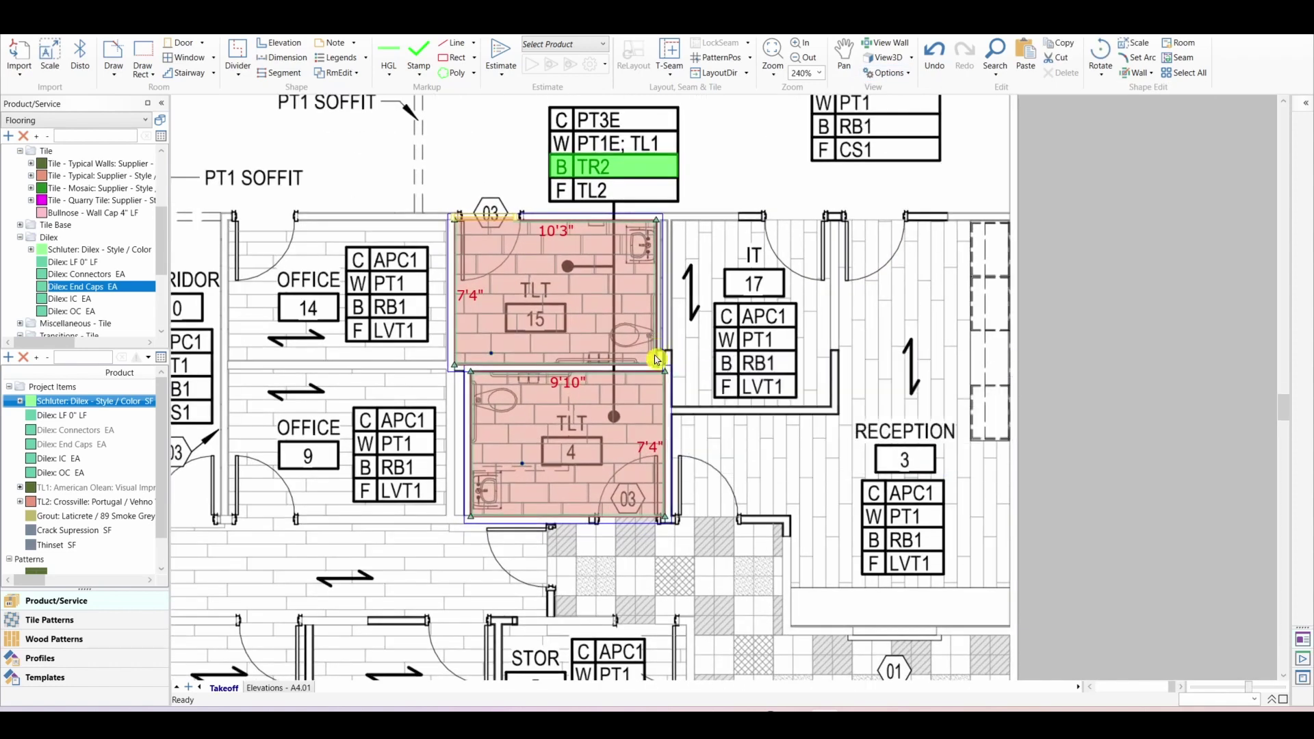
pyautogui.scroll(1, 613, 381)
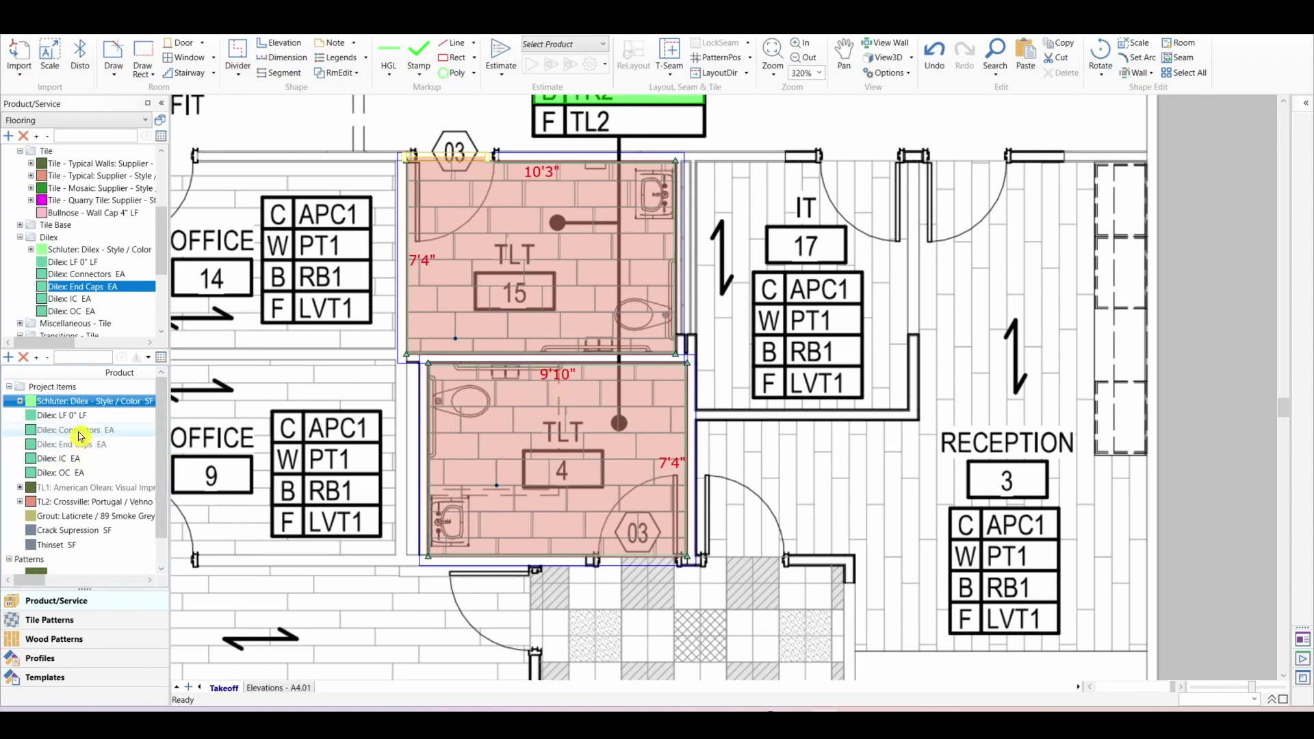
# Place Dilex: Connectors along the shared wall between TLT 15 and TLT 4, one in each room
pyautogui.moveTo(68, 430); pyautogui.dragTo(568, 375)
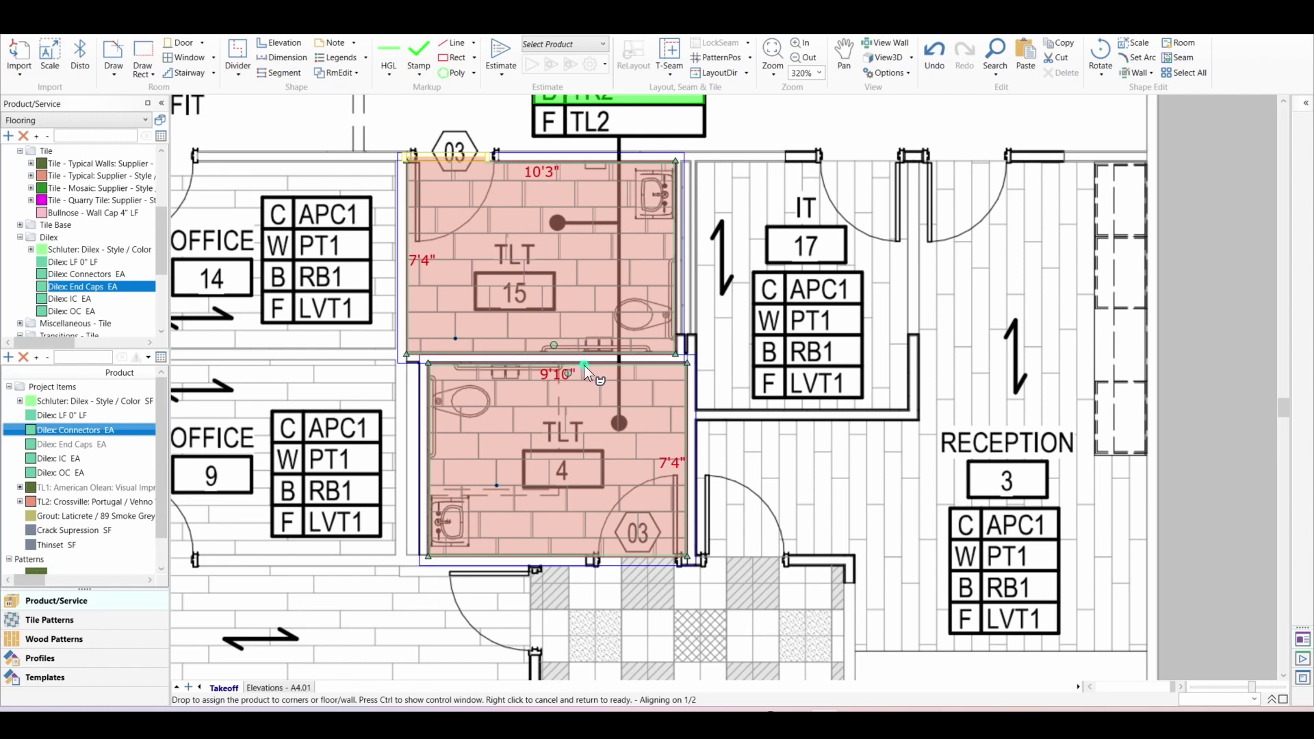
pyautogui.moveTo(584, 364); pyautogui.dragTo(84, 447)
pyautogui.scroll(-1, 506, 388)
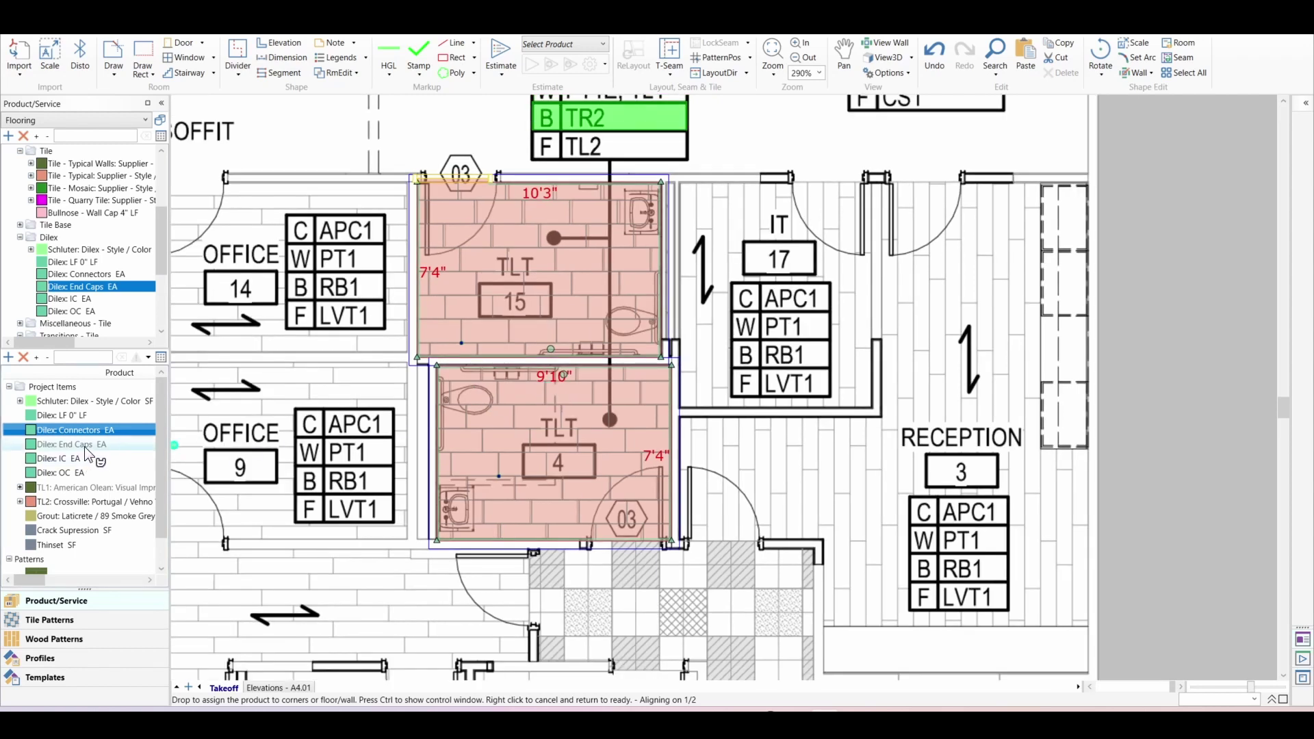
# Place Dilex: End Caps at both sides of the door openings in TLT 4 and TLT 15
pyautogui.click(68, 445)
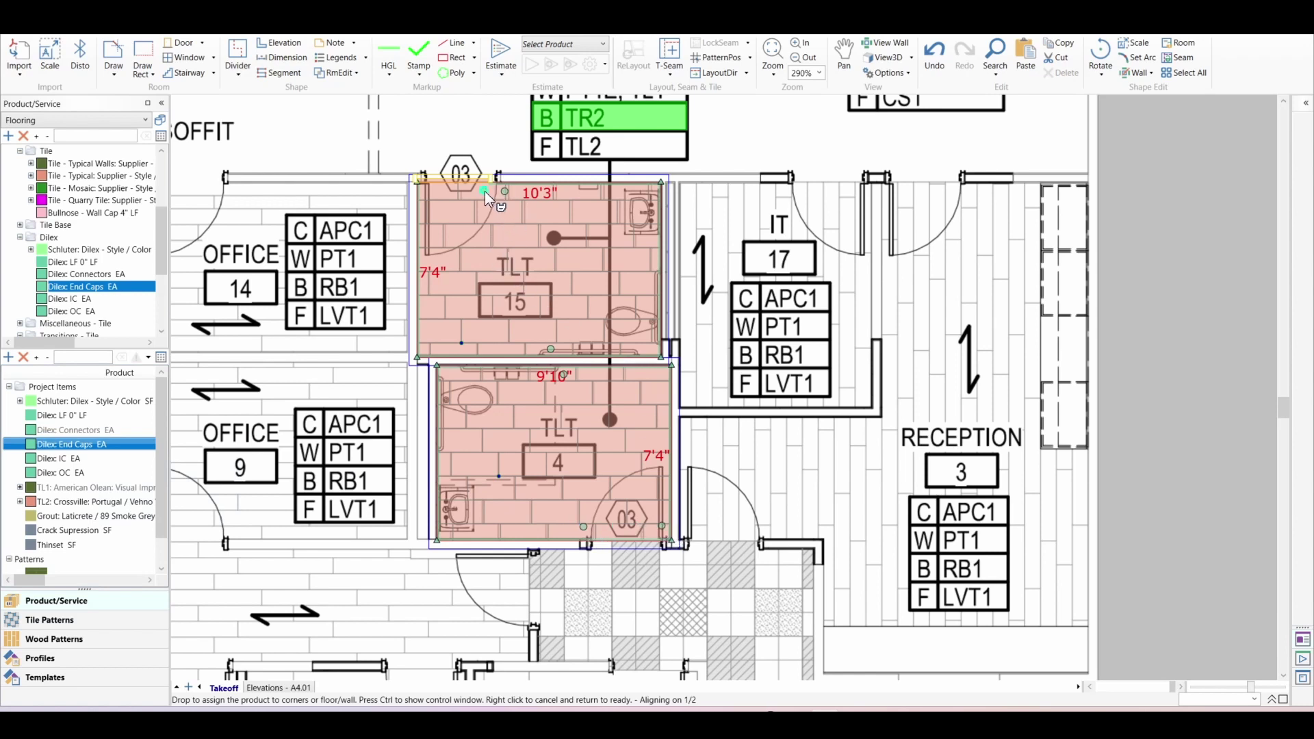
pyautogui.click(423, 194)
pyautogui.scroll(-2, 504, 285)
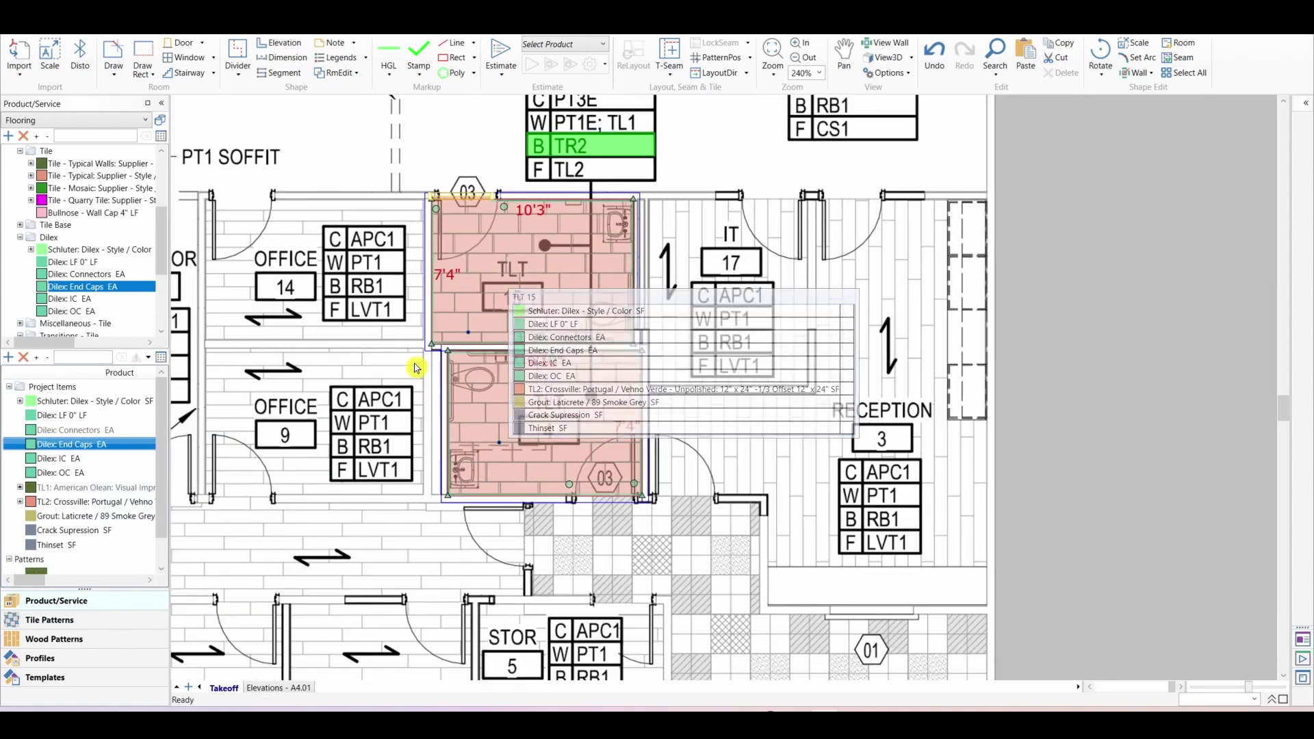
# View the details and available colors of the Dilex: End Caps project item, leaving its settings as they are
pyautogui.doubleClick(65, 447)
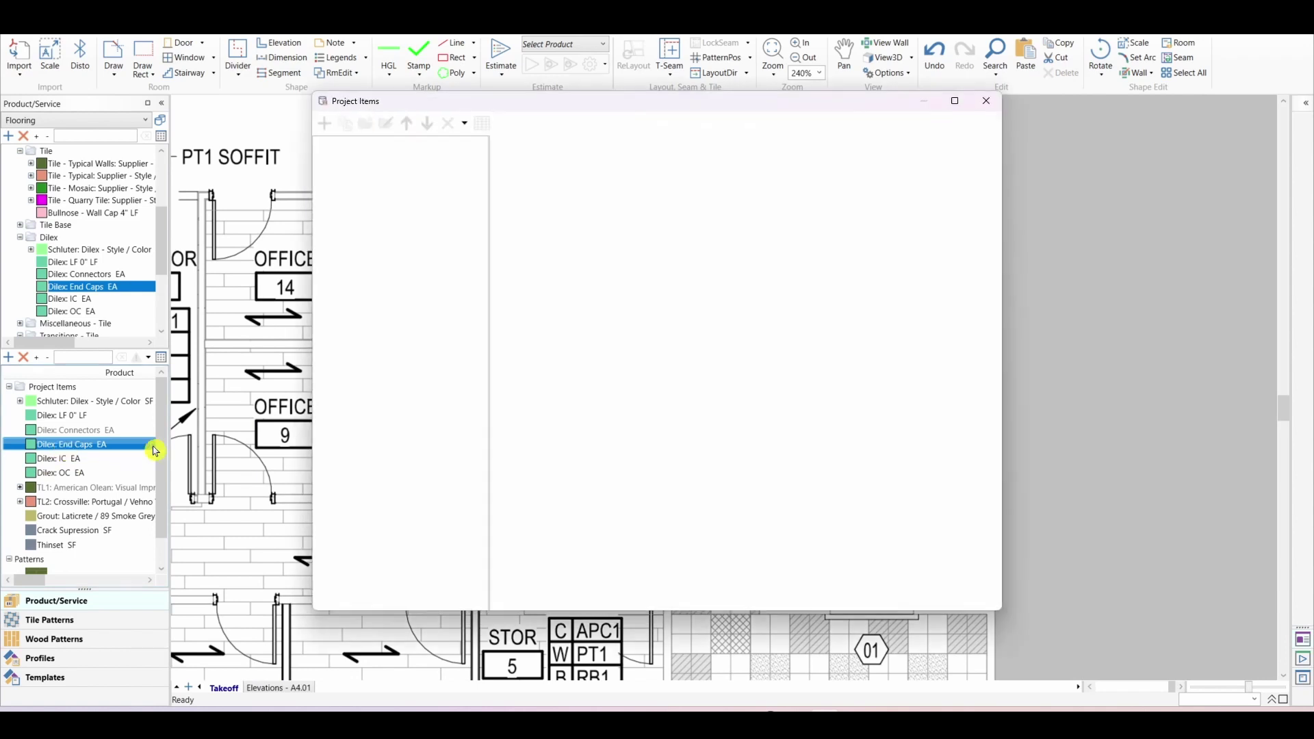
pyautogui.click(598, 197)
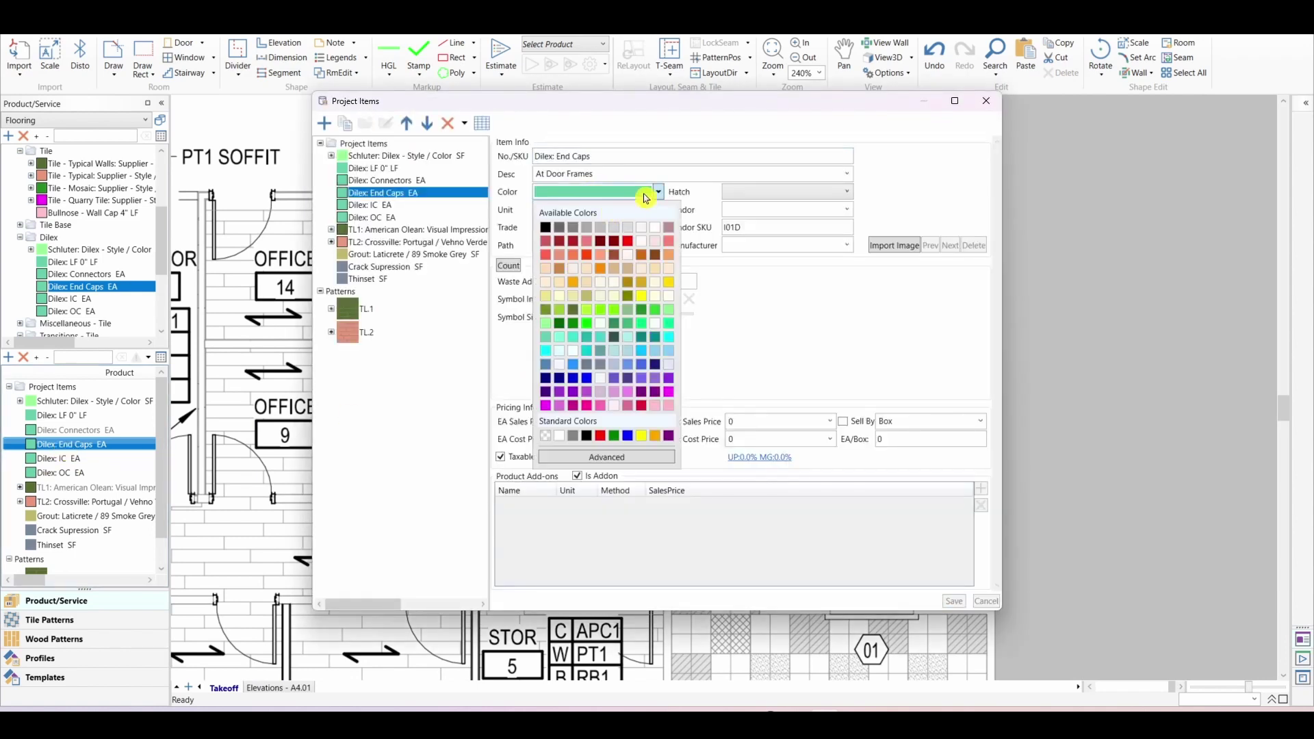
pyautogui.click(983, 104)
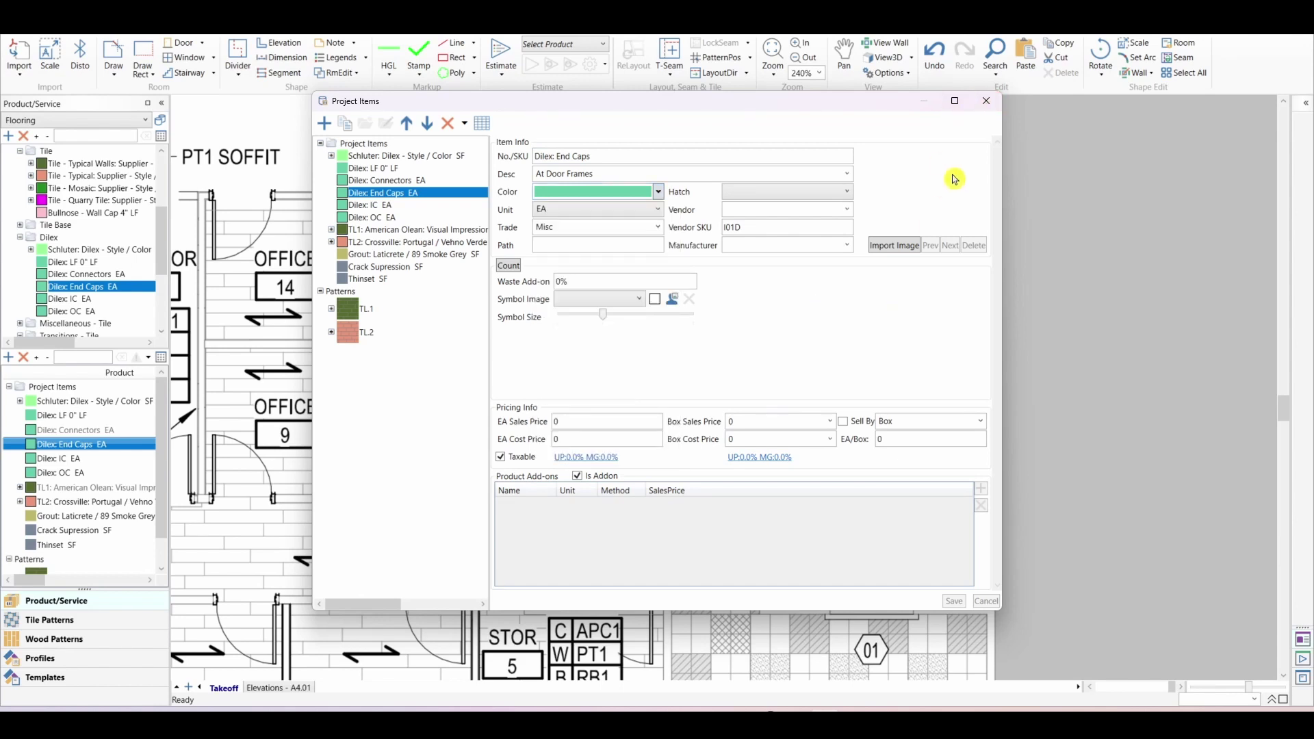
pyautogui.click(985, 101)
# Review the products assigned to TLT 15 and TLT 4 and the Dilex pieces placed in both rooms
pyautogui.scroll(-4, 764, 376)
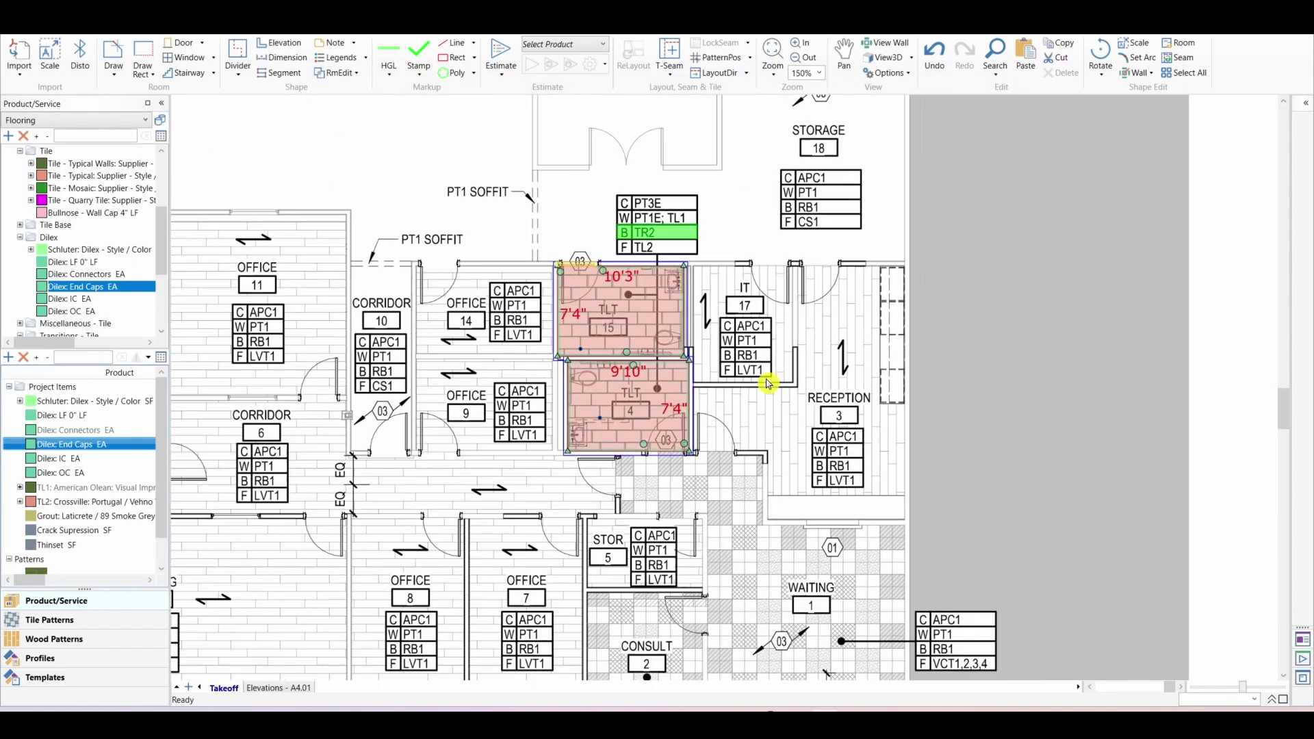
pyautogui.rightClick(902, 378)
pyautogui.click(953, 346)
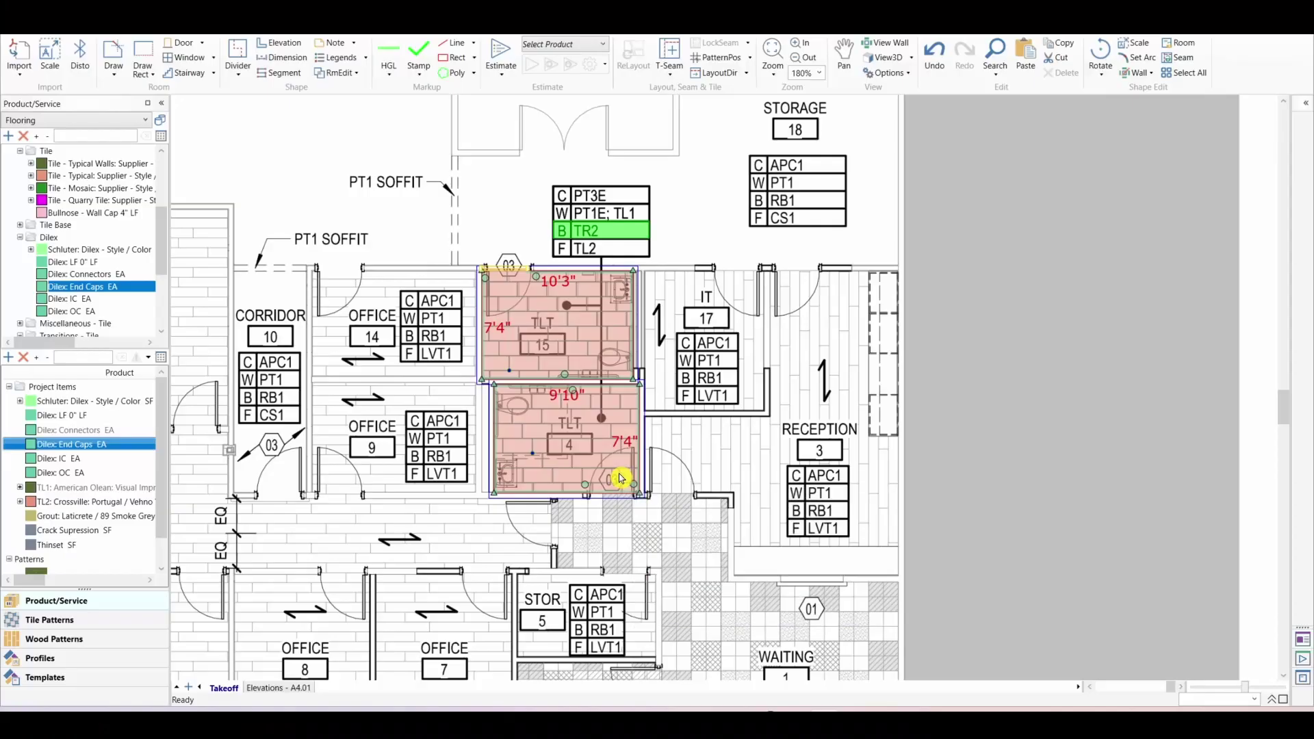
pyautogui.moveTo(621, 477)
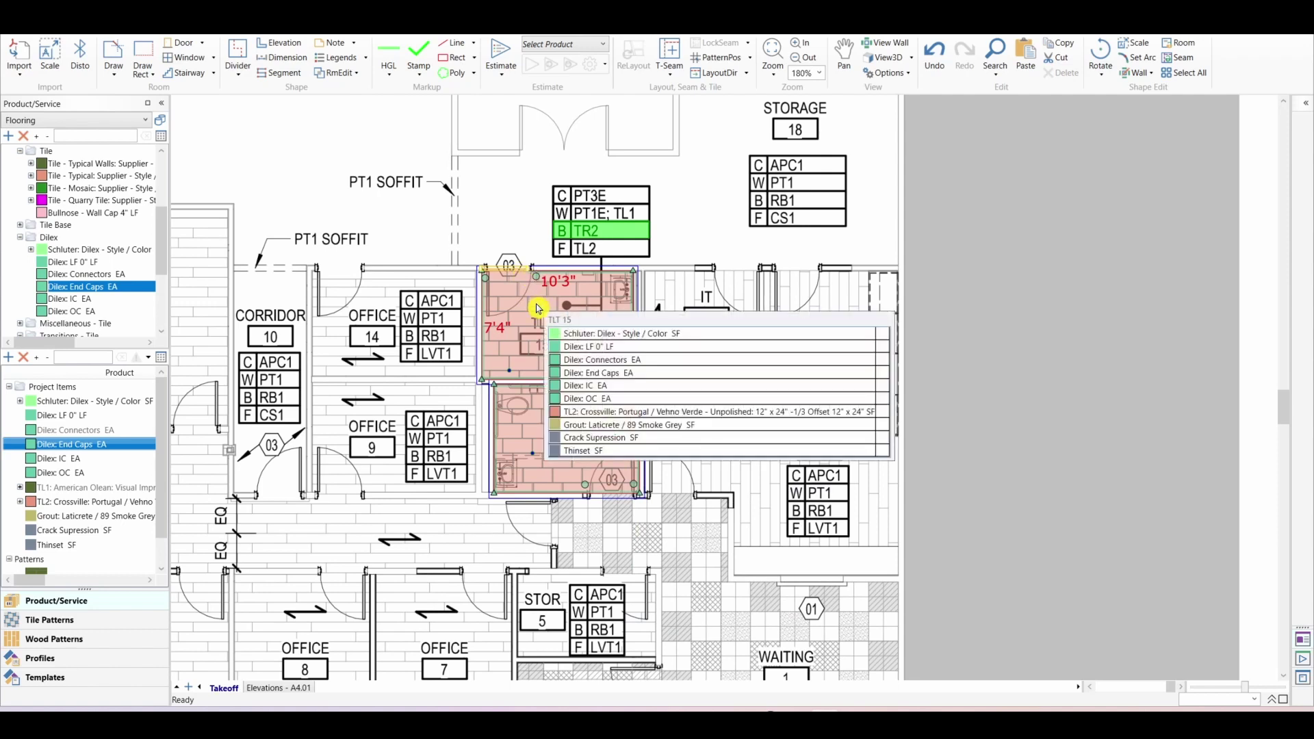
pyautogui.moveTo(538, 293)
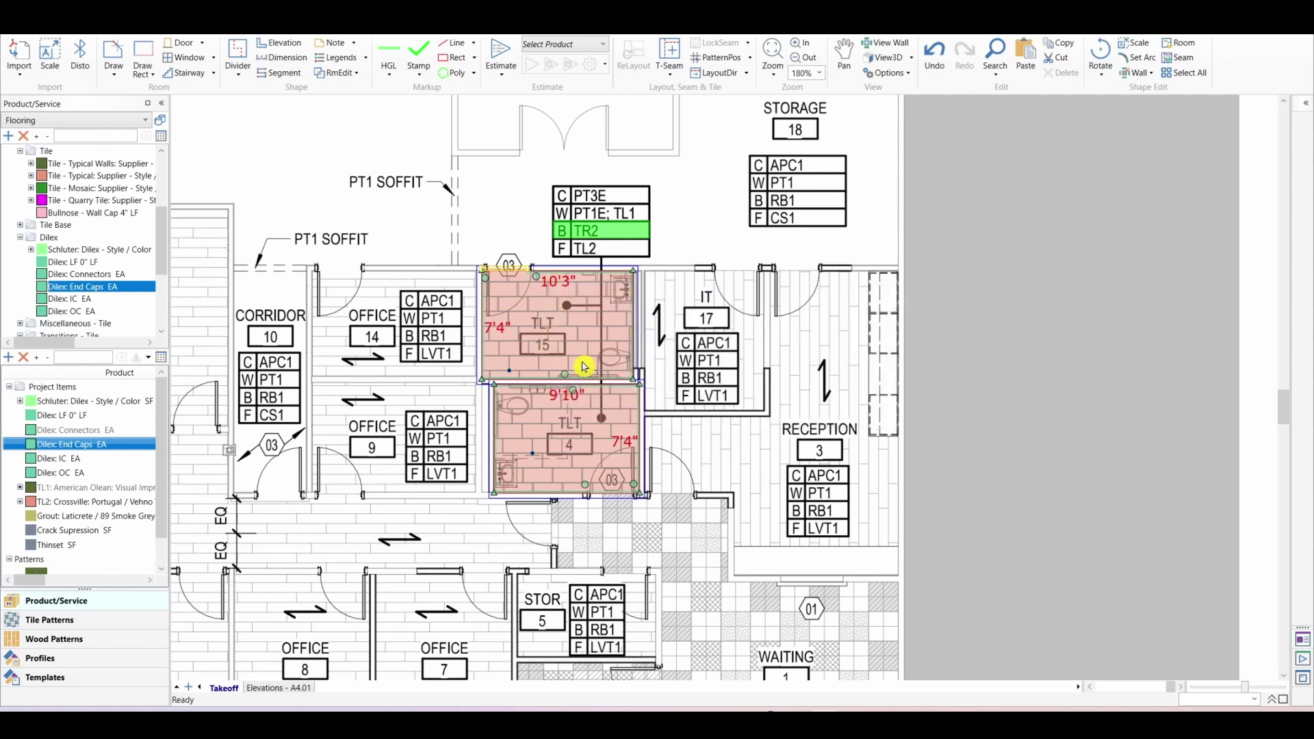
pyautogui.scroll(-4, 585, 366)
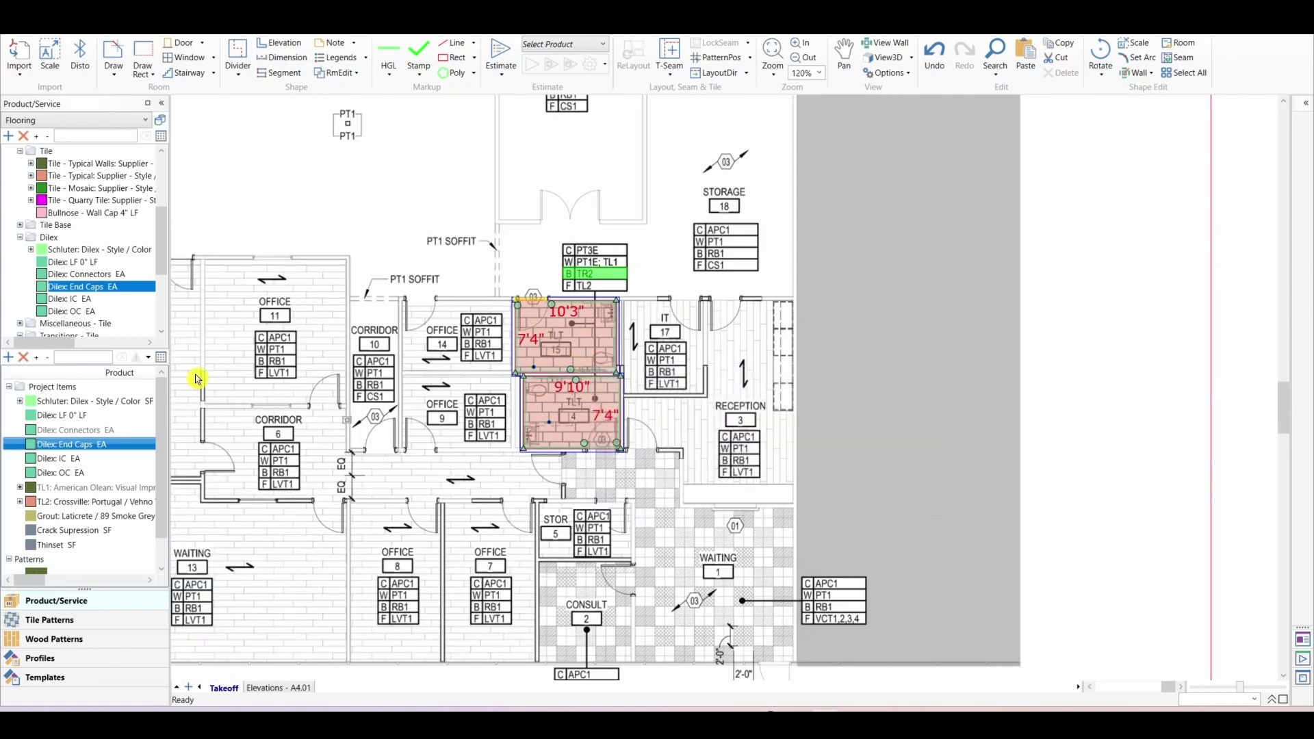
pyautogui.moveTo(72, 407)
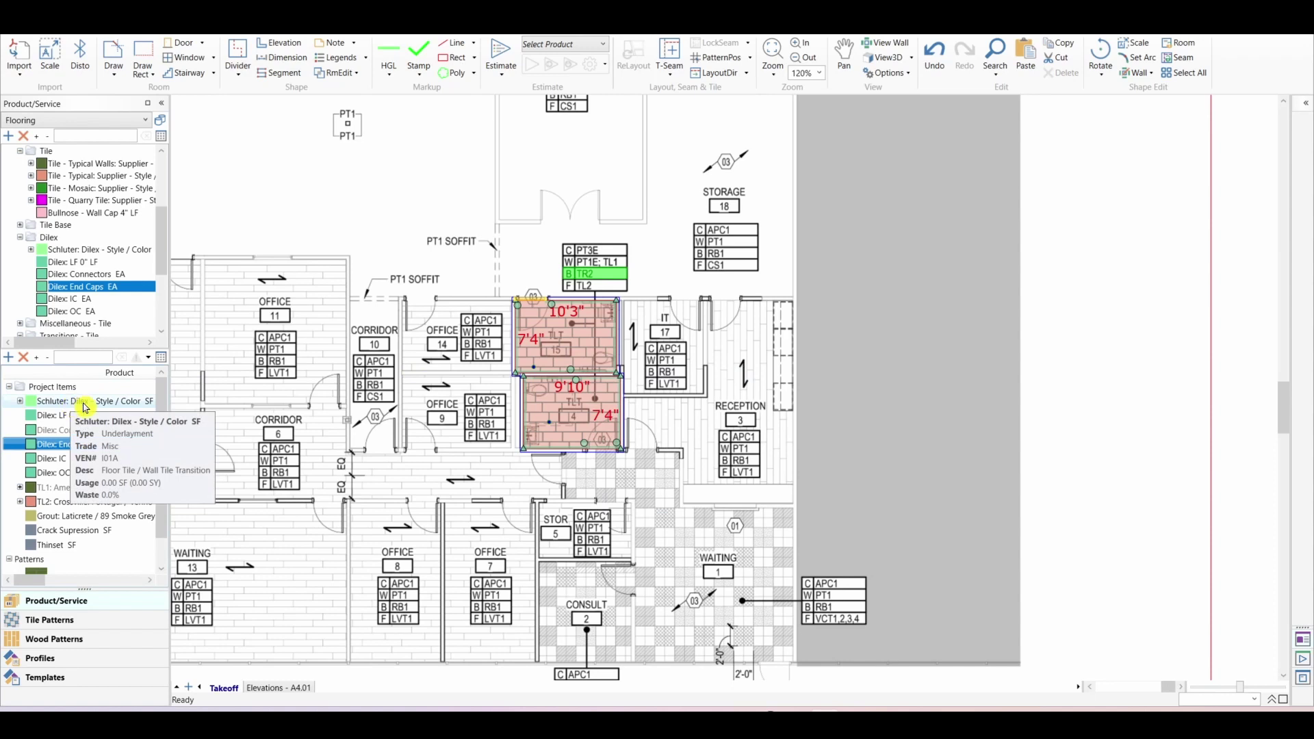
pyautogui.moveTo(593, 389)
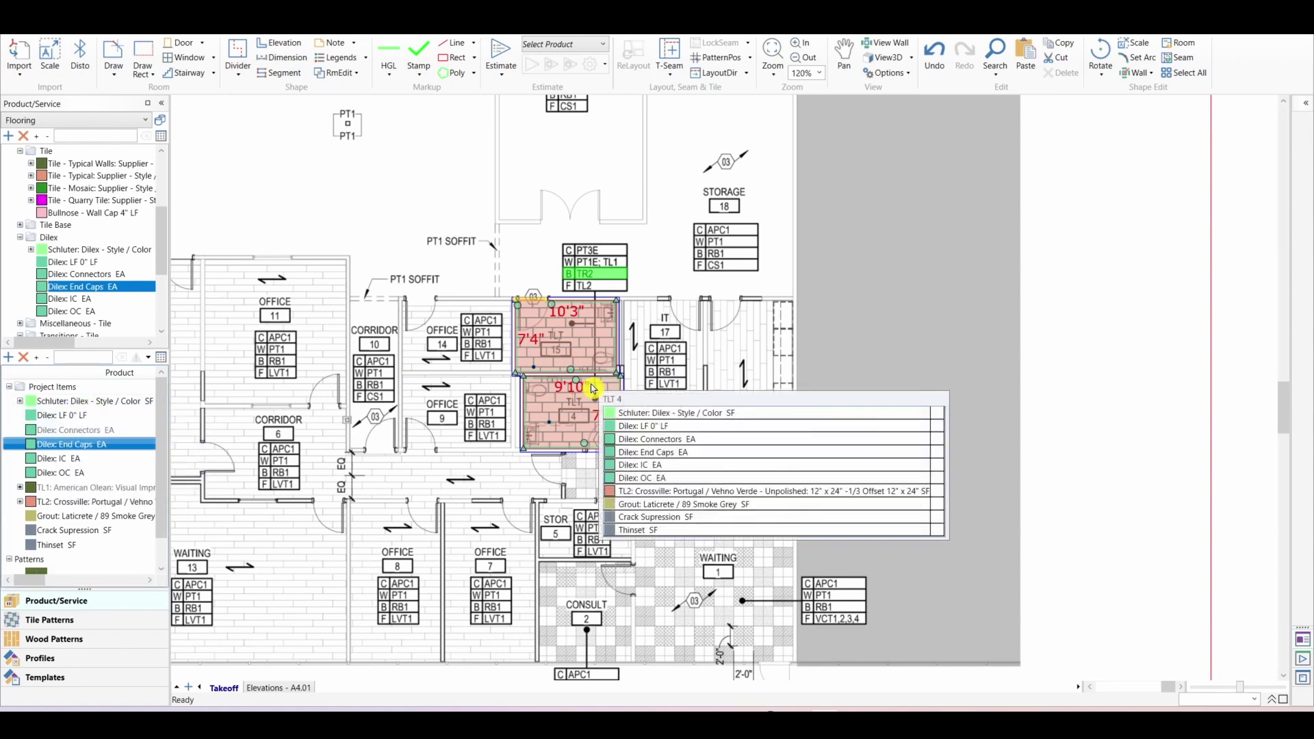
pyautogui.scroll(-5, 594, 389)
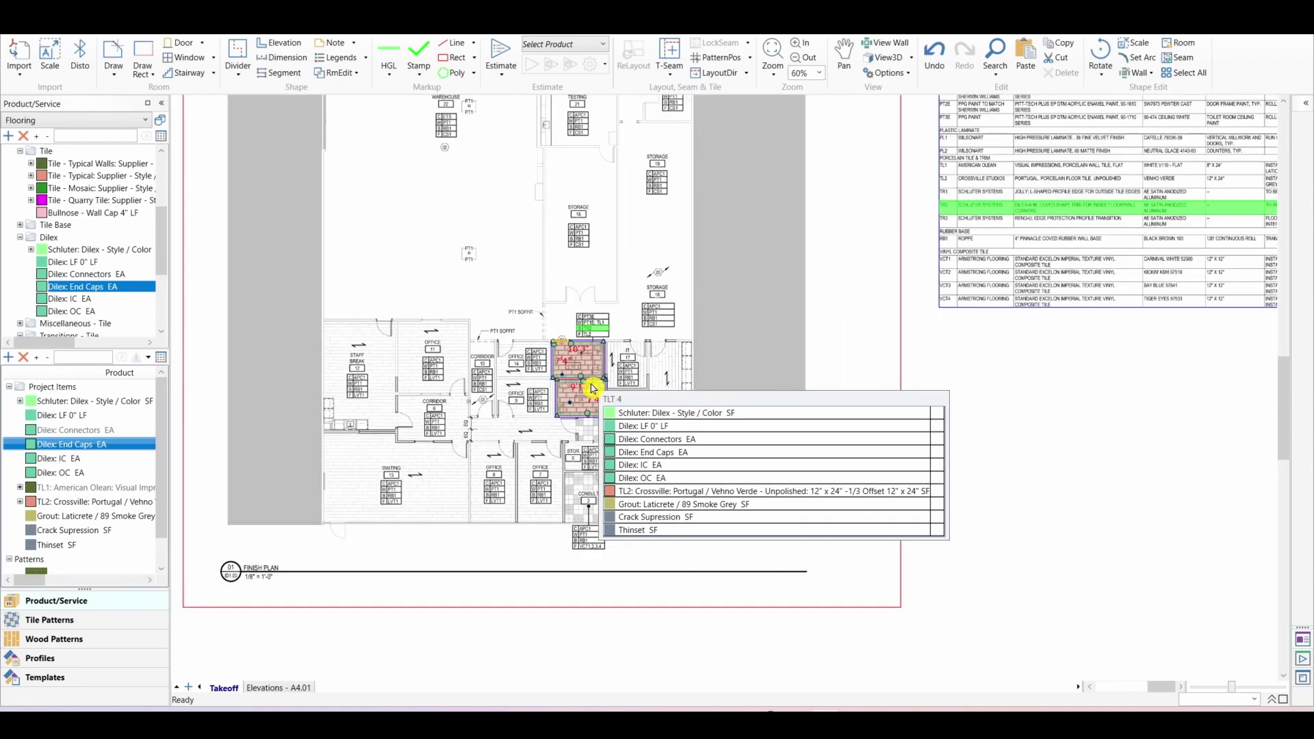
pyautogui.moveTo(961, 339); pyautogui.dragTo(942, 442, button='middle')
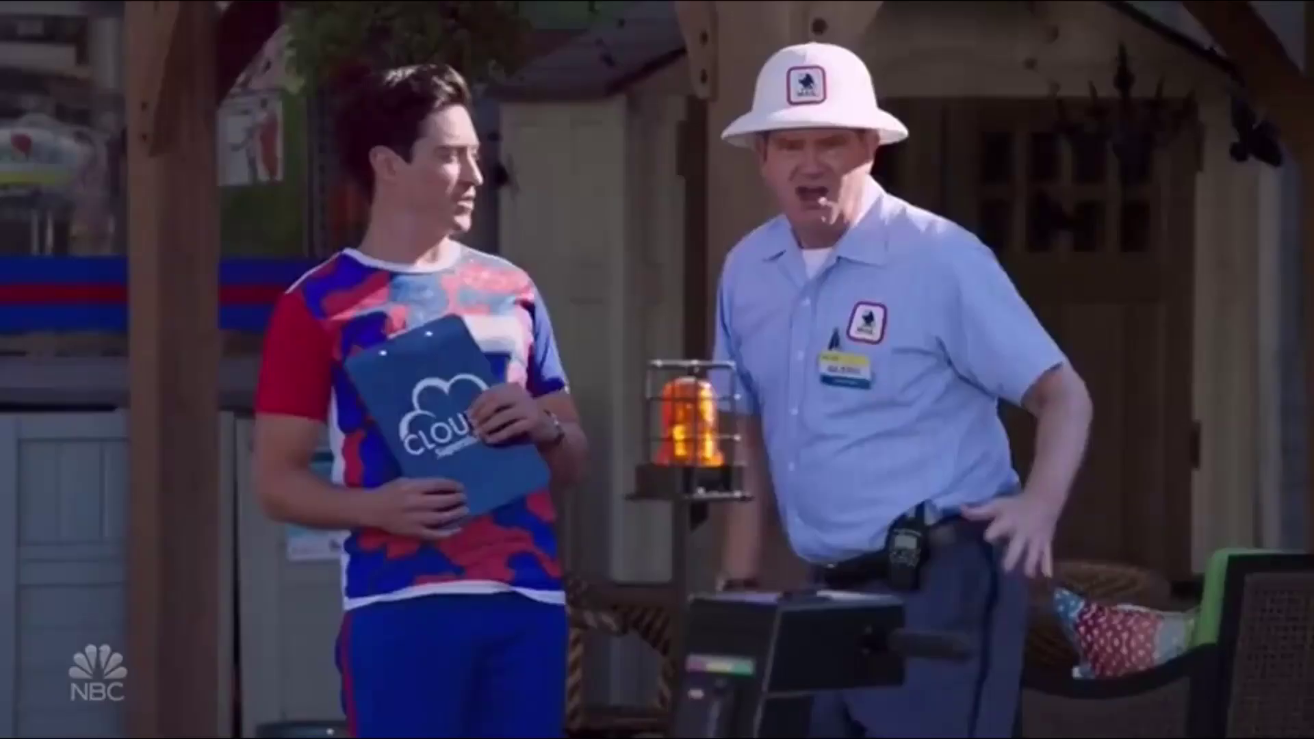